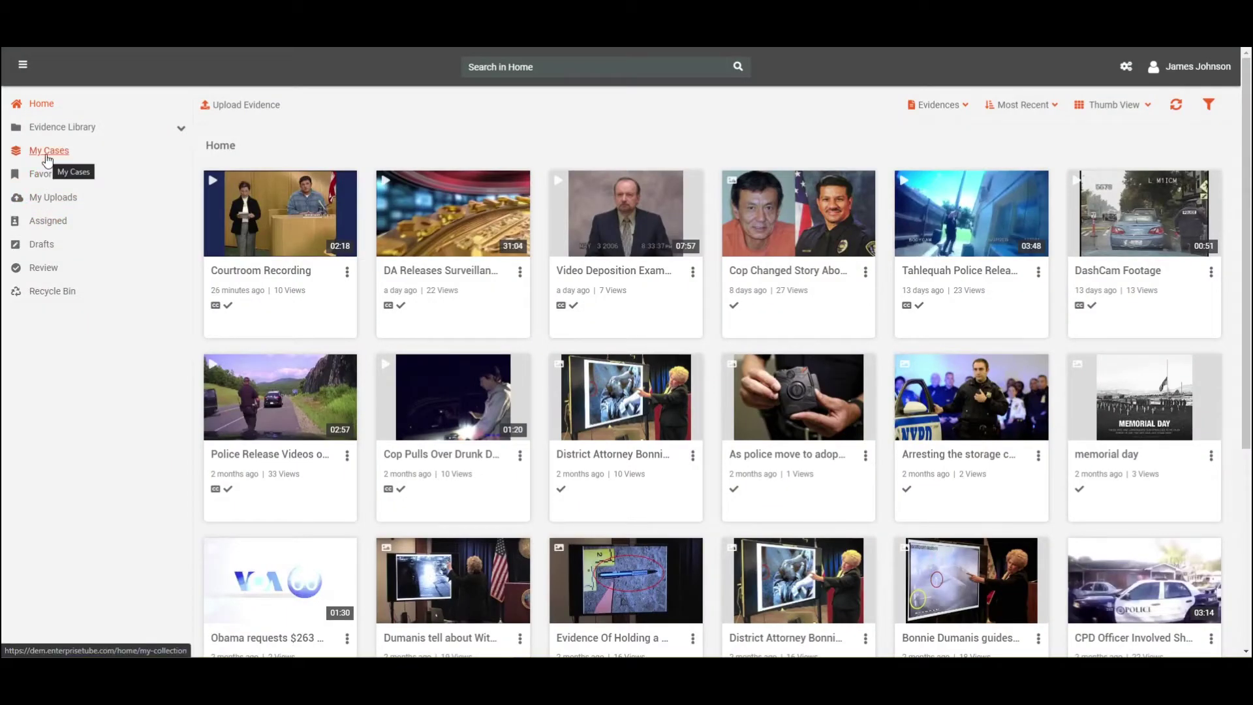
Open the Armed Robbery case from My Cases and view its first image evidence with details
left_click(47, 151)
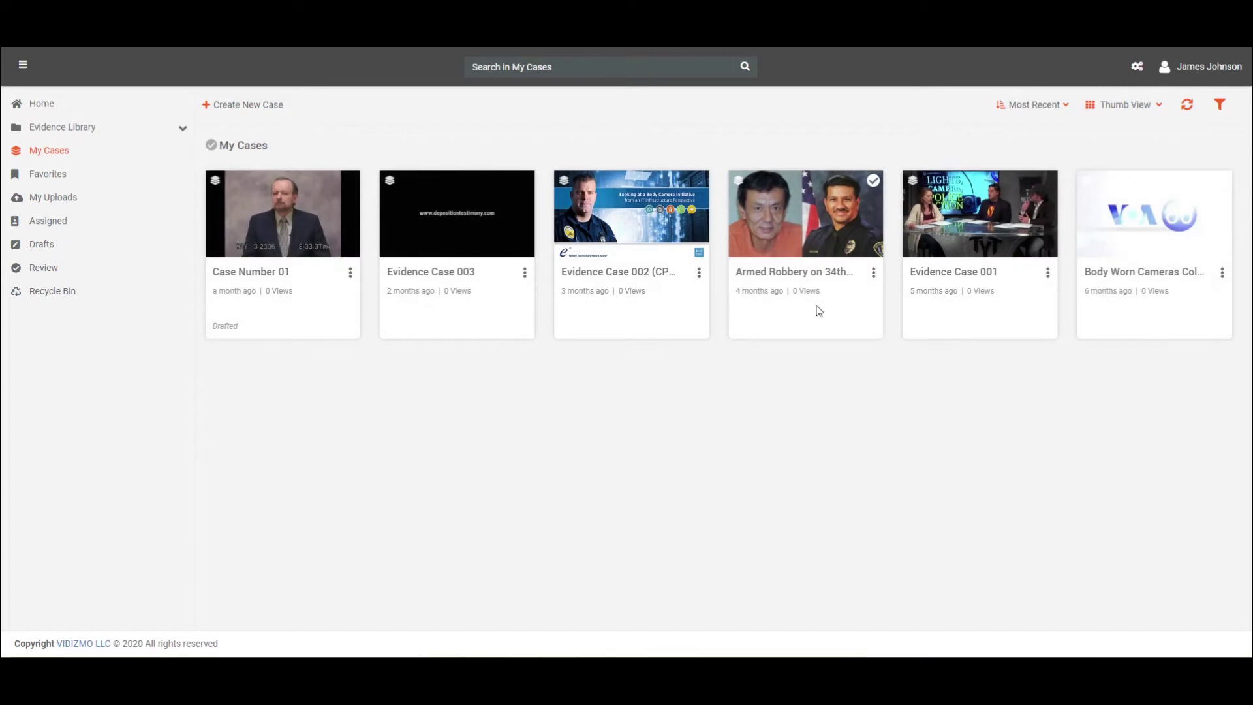
left_click(819, 273)
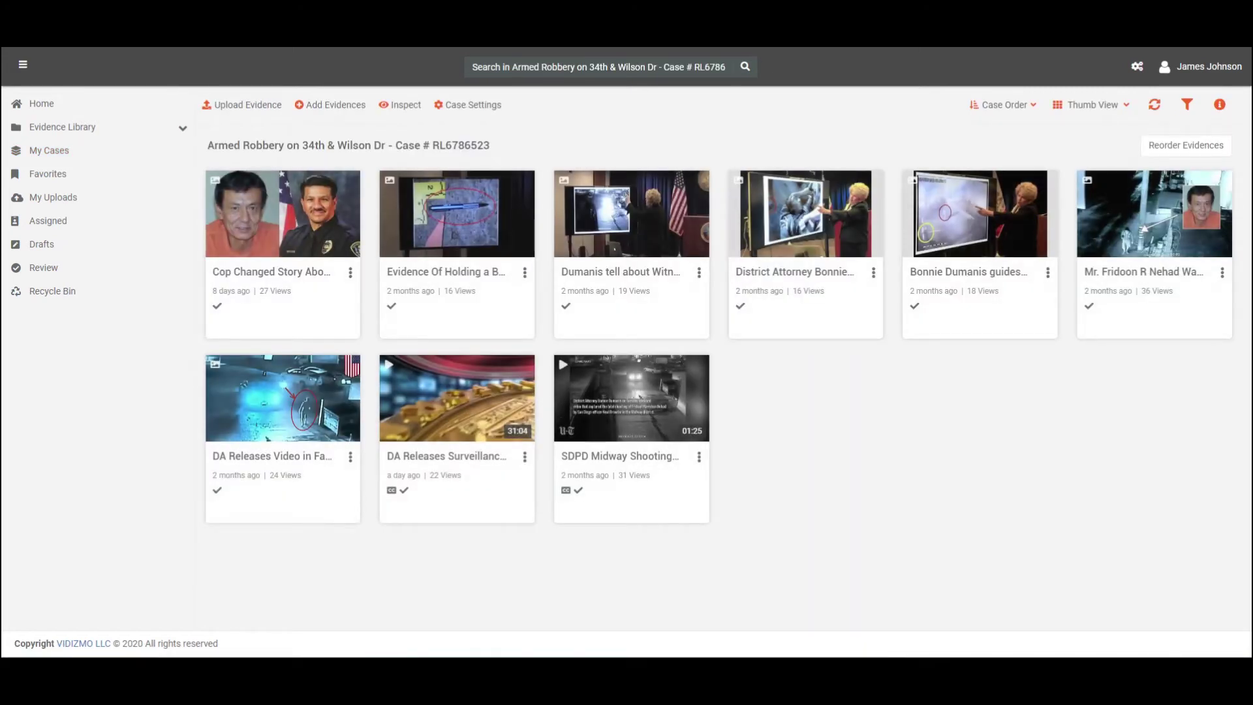
left_click(351, 180)
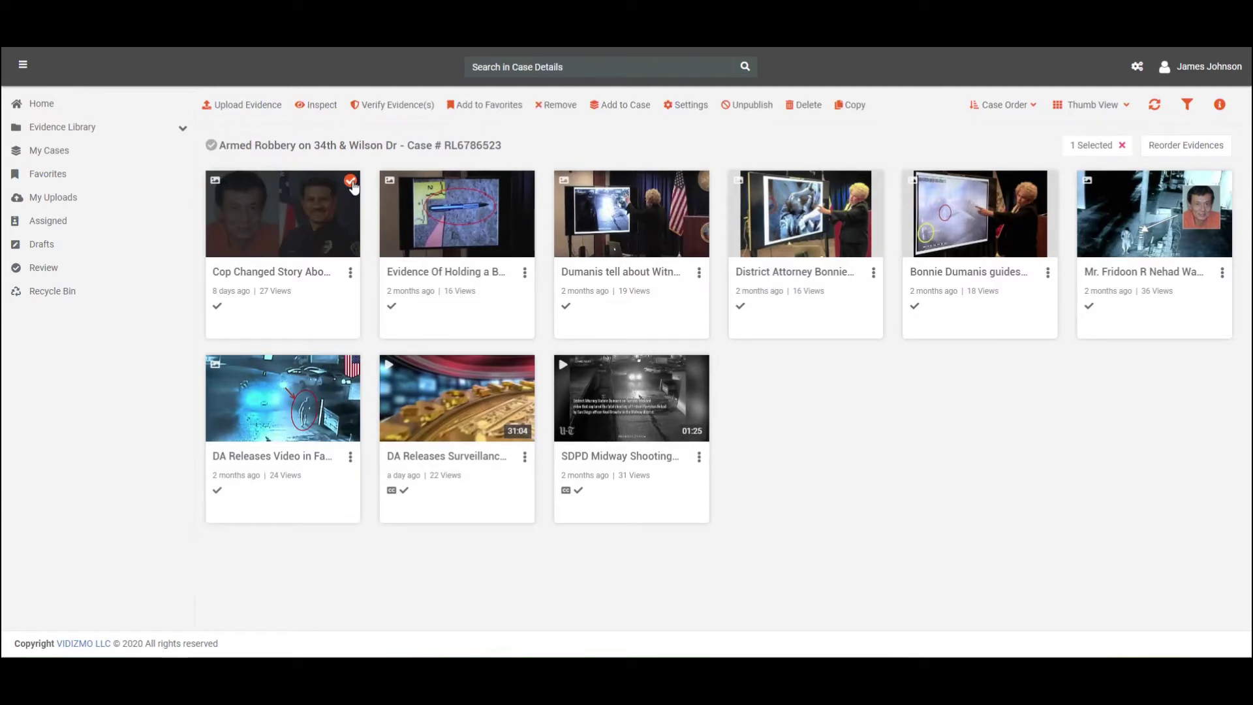
left_click(317, 110)
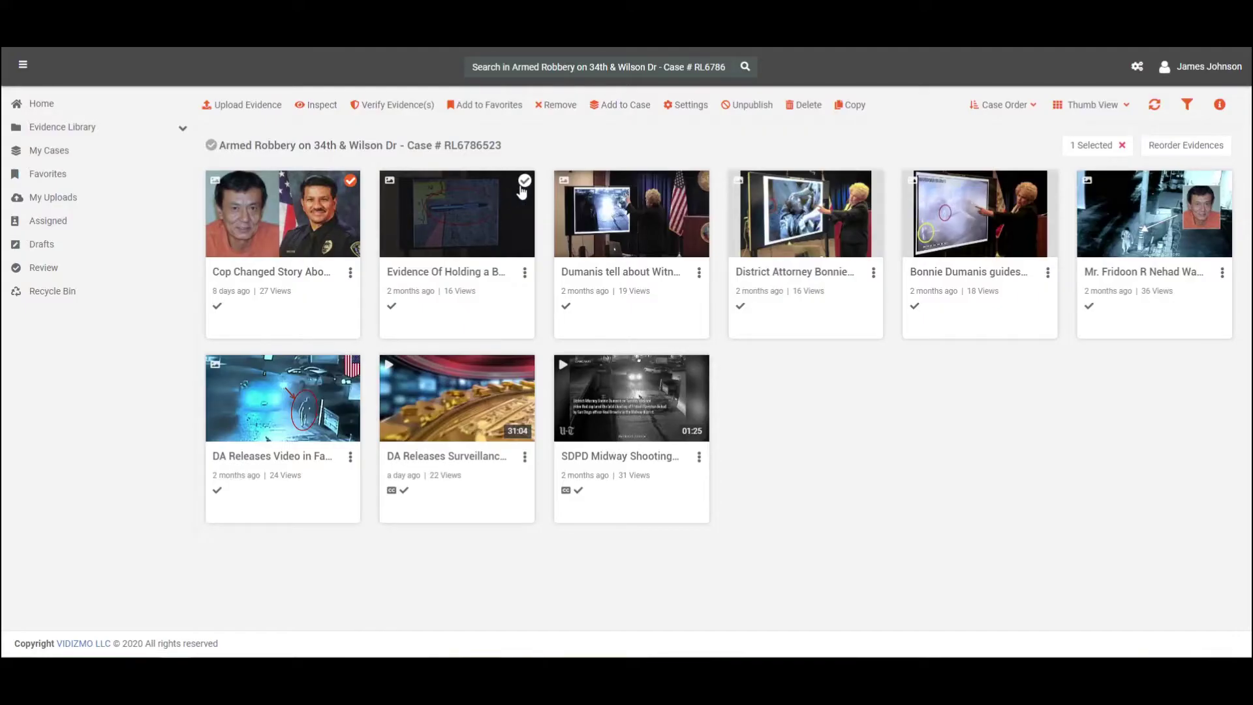
left_click(525, 180)
left_click(699, 180)
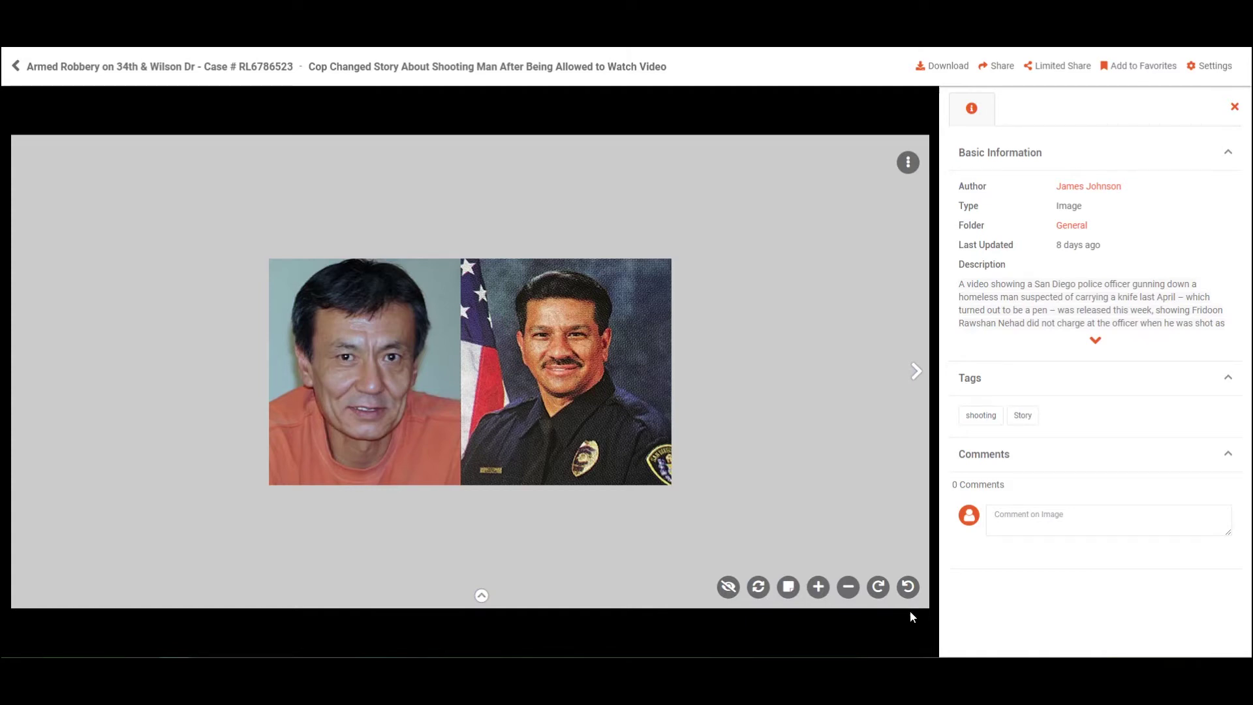
Rotate the image a quarter turn counter-clockwise and back, then zoom out twice and in twice
left_click(908, 592)
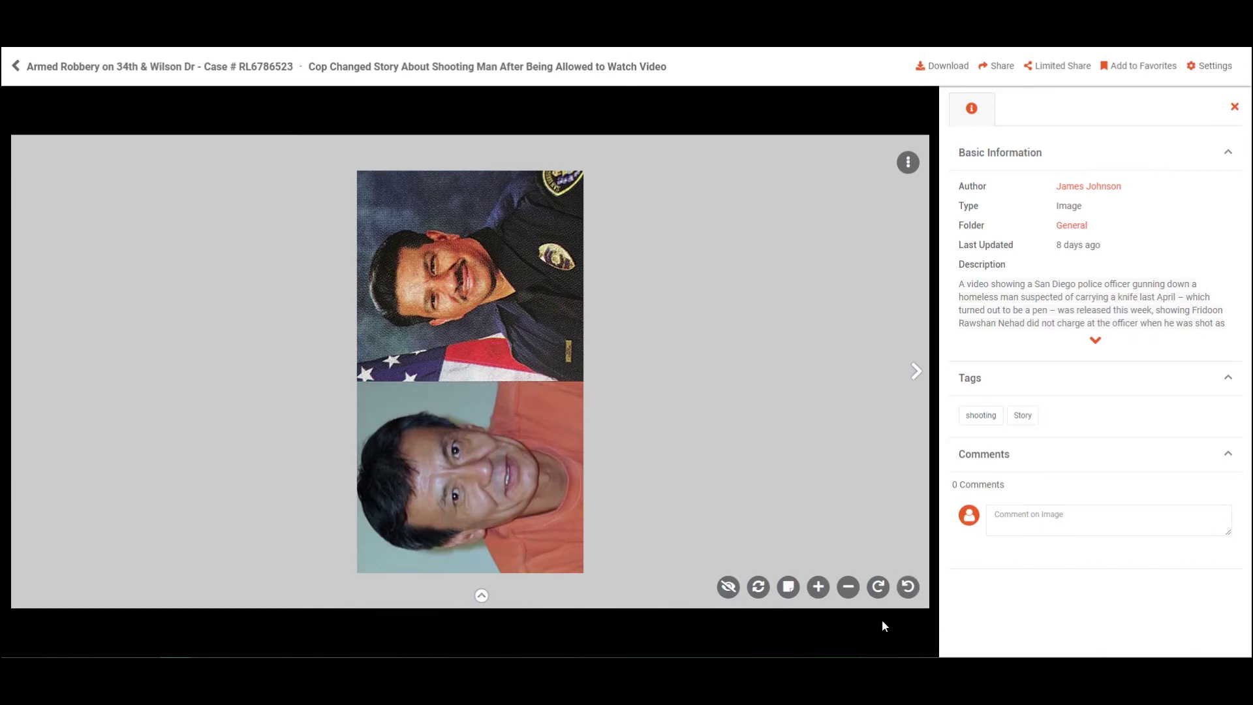
left_click(879, 591)
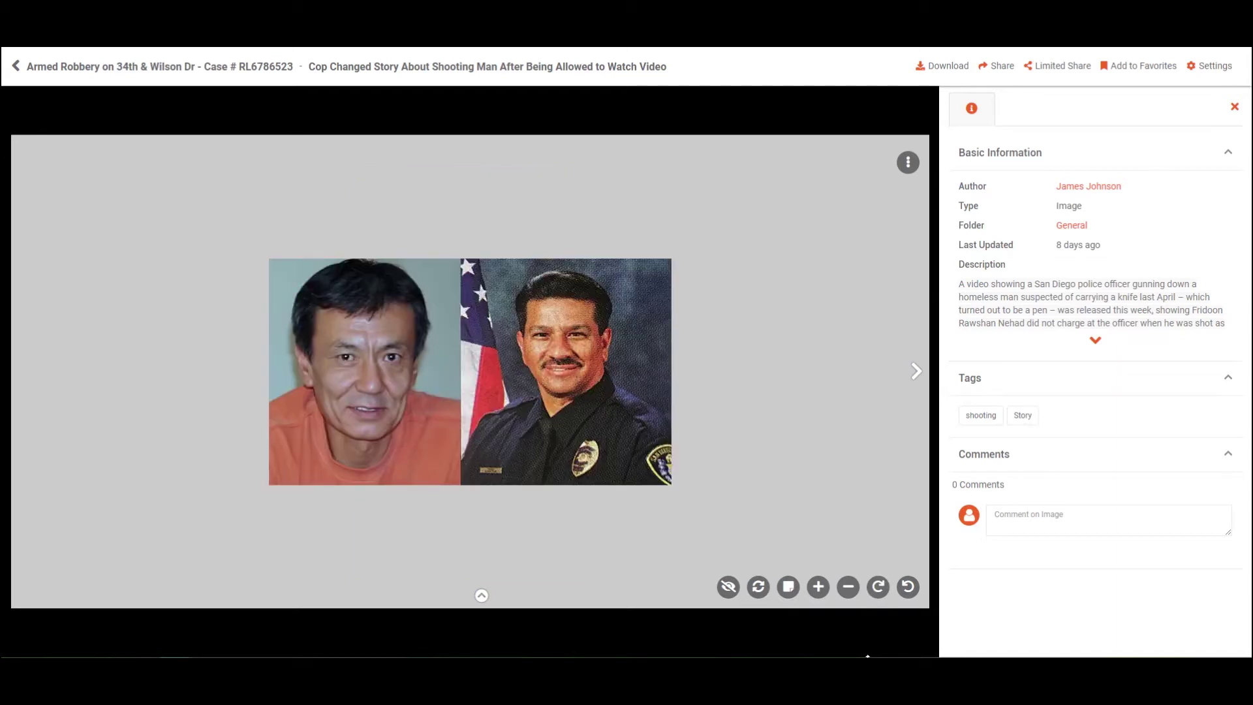
left_click(849, 589)
left_click(849, 590)
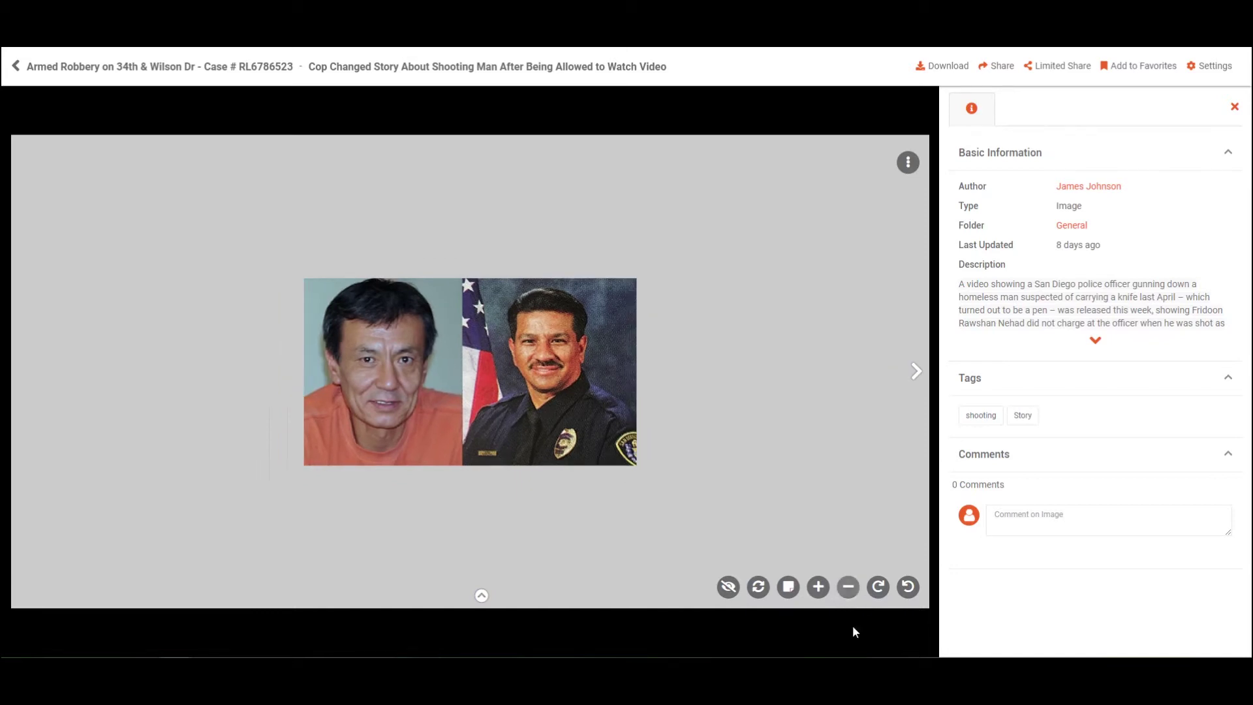
left_click(818, 586)
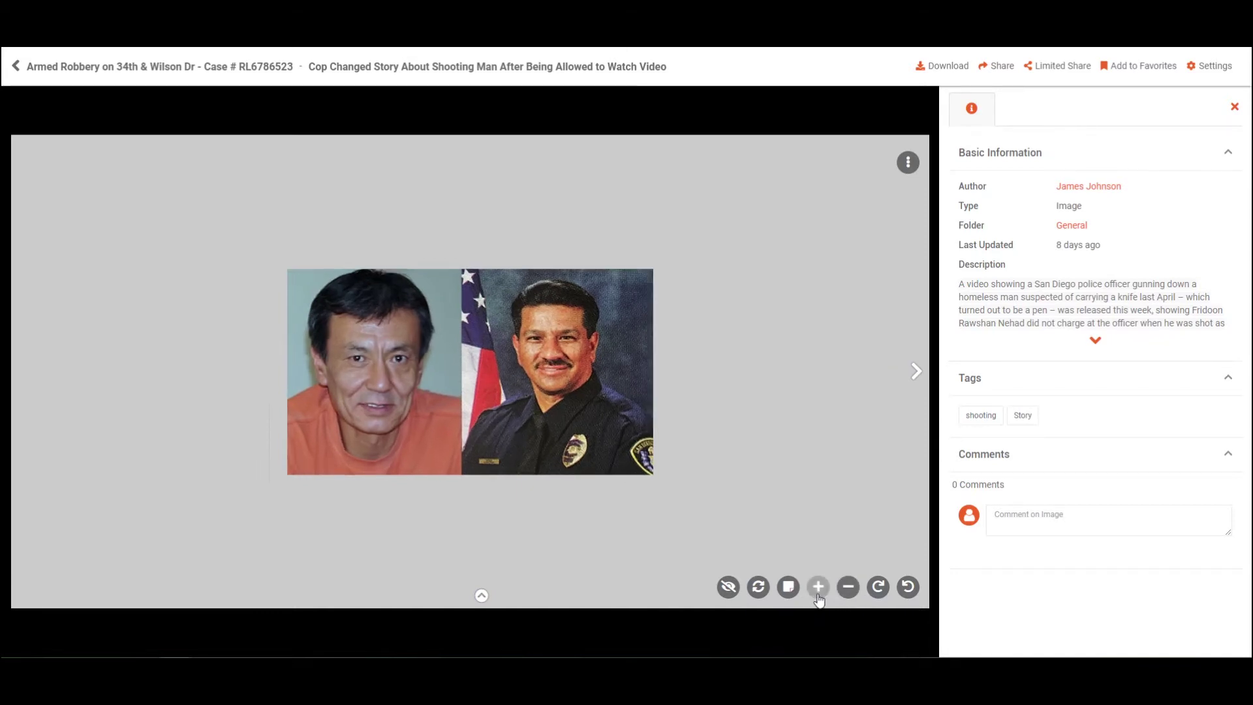
left_click(819, 586)
left_click(818, 587)
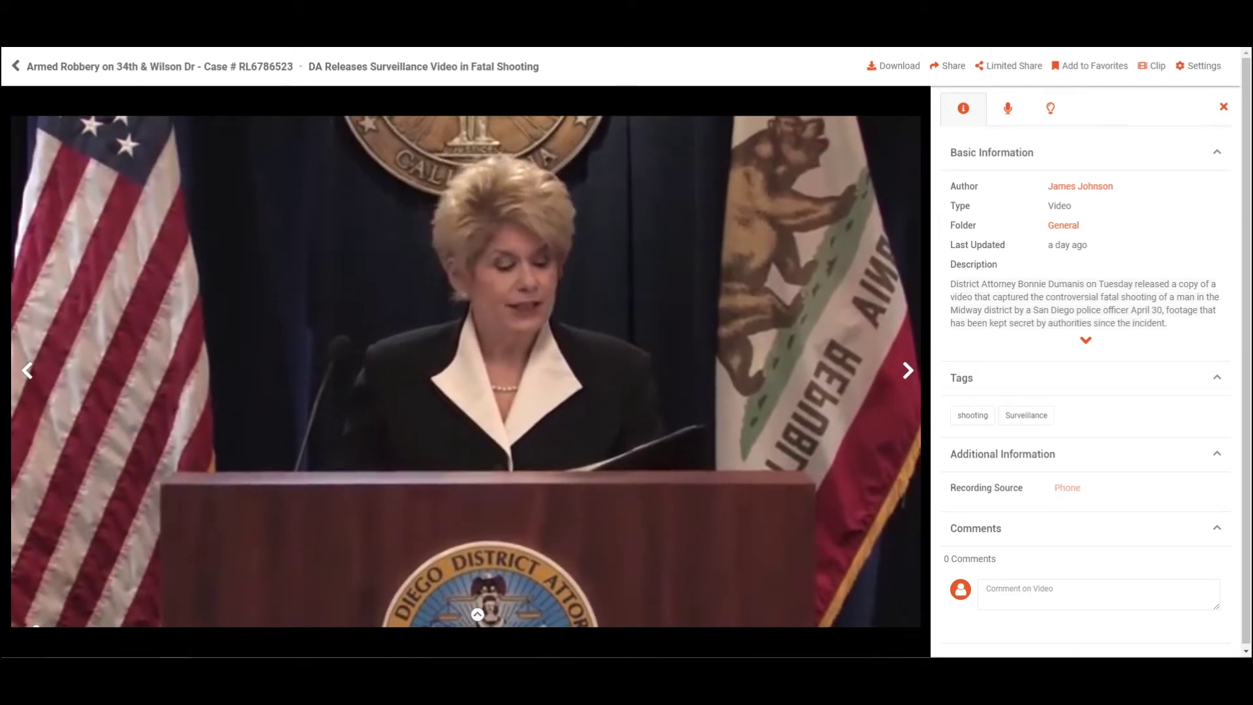
Search the transcript for 'announced' and jump playback to the matching line
left_click(1011, 111)
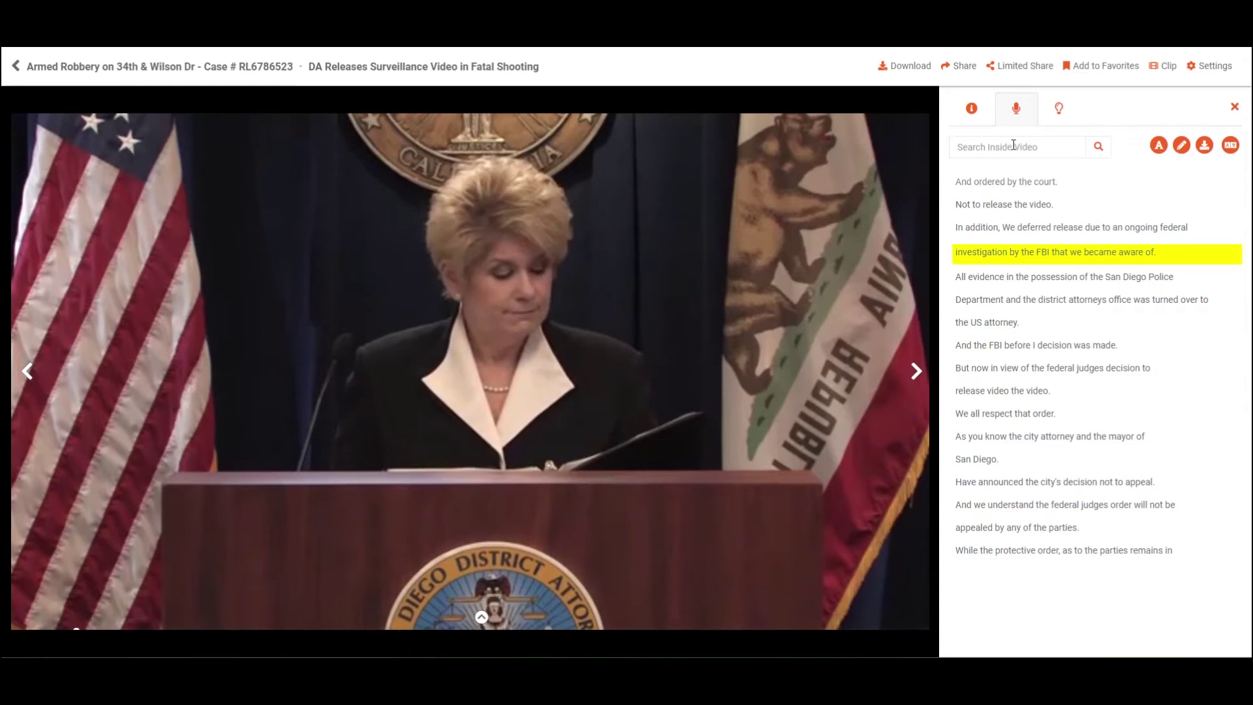
left_click(1014, 144)
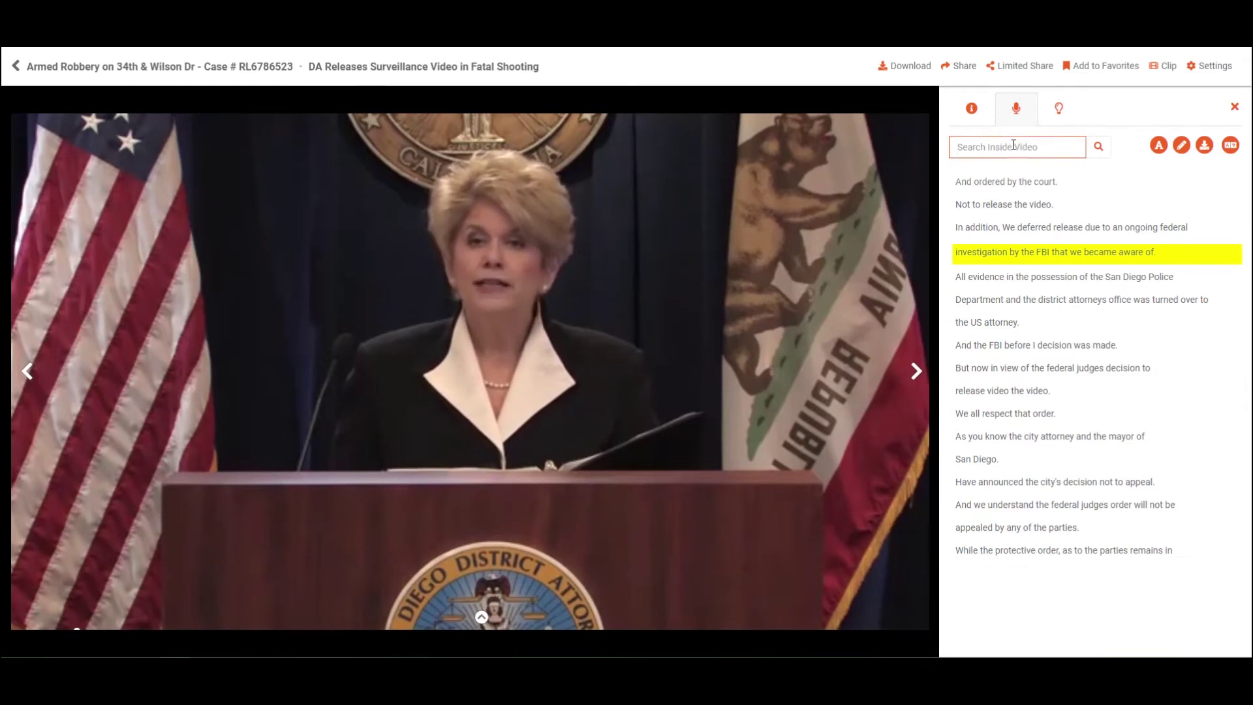
type("anno")
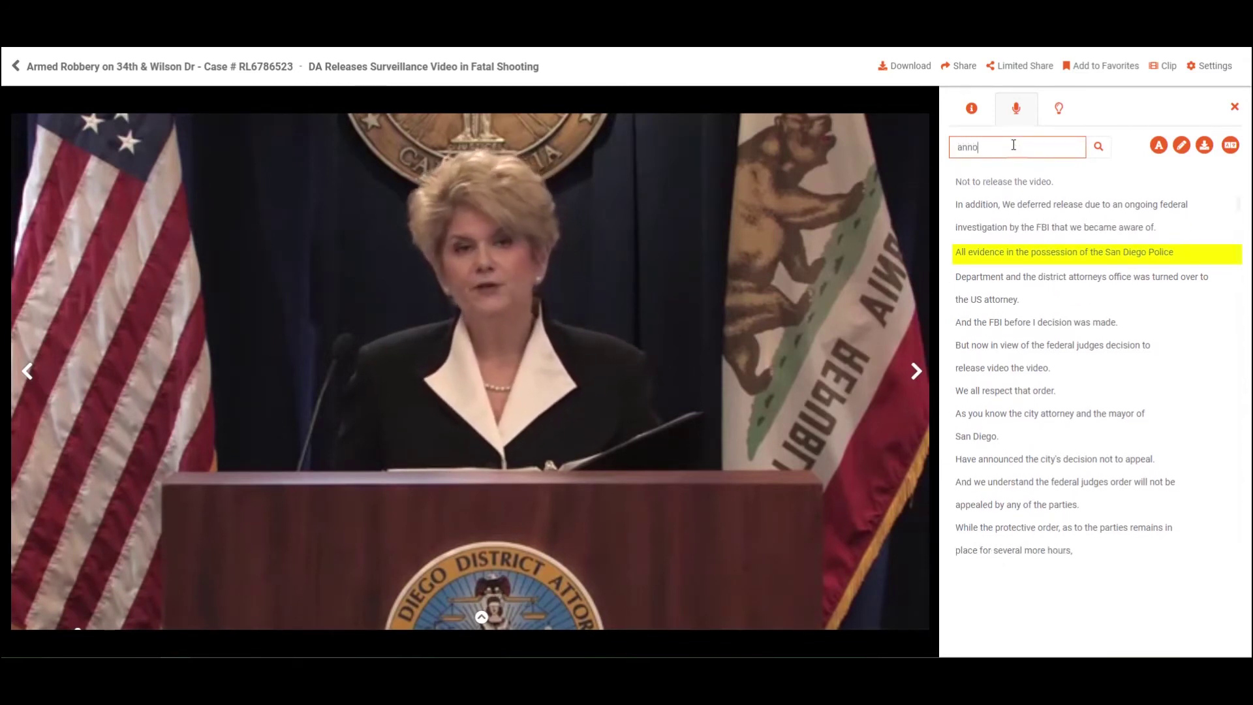
type("unced")
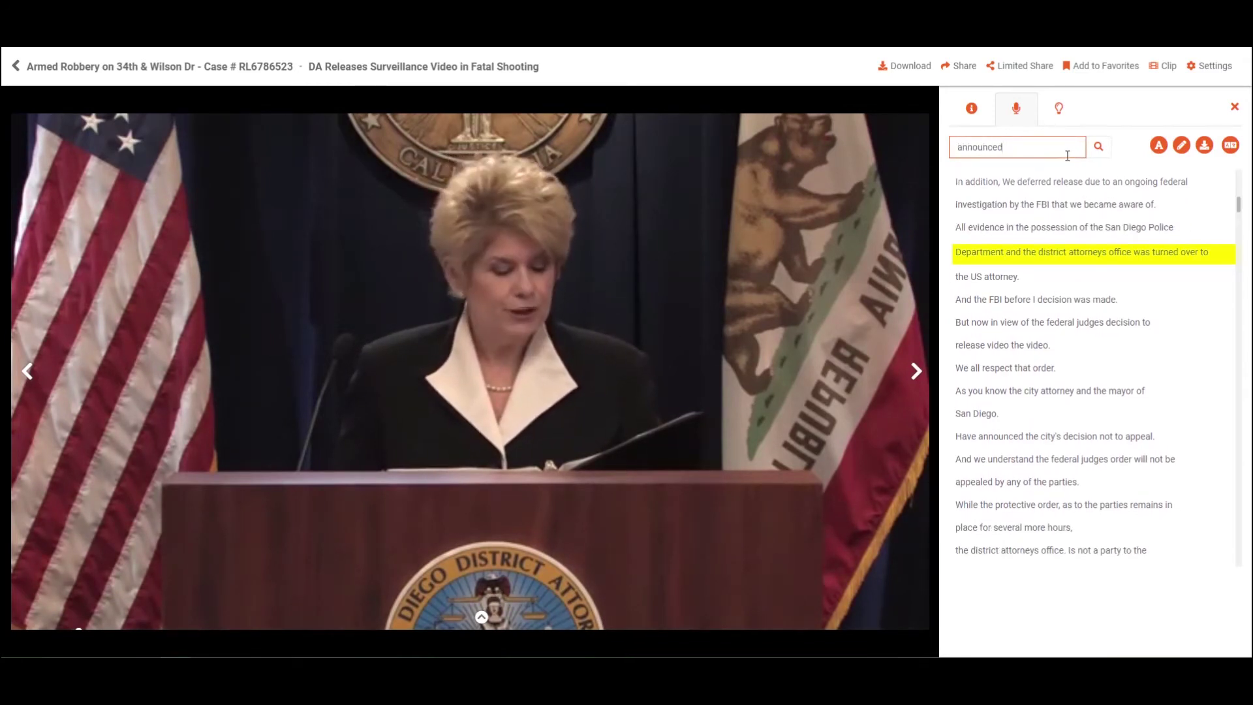
left_click(1098, 146)
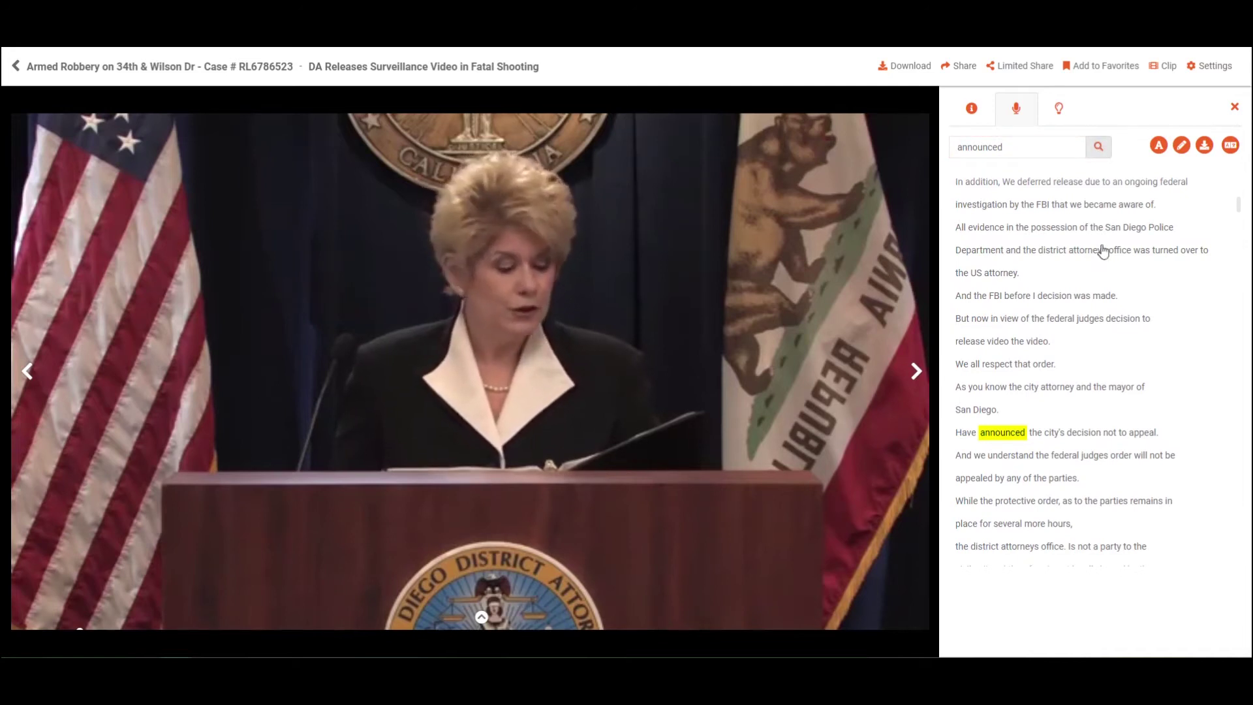
left_click(1102, 393)
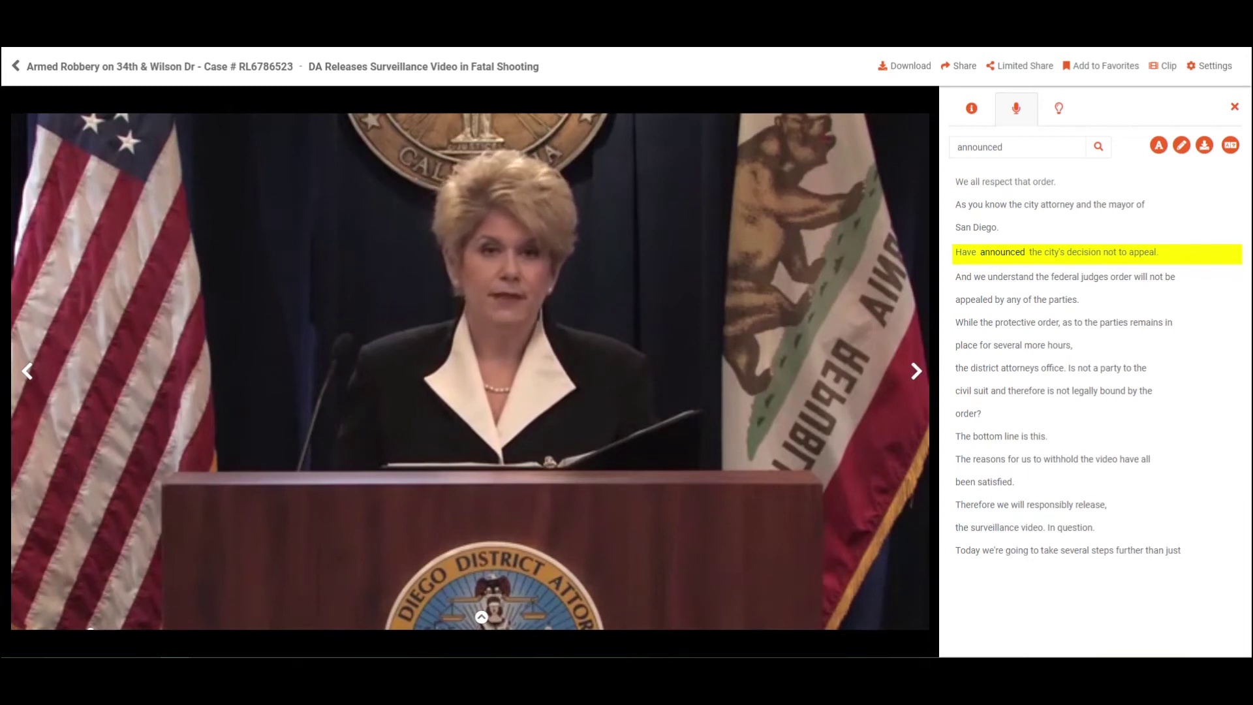
Toggle the transcript text size and edit mode without changes, then show the AI insights
left_click(1157, 155)
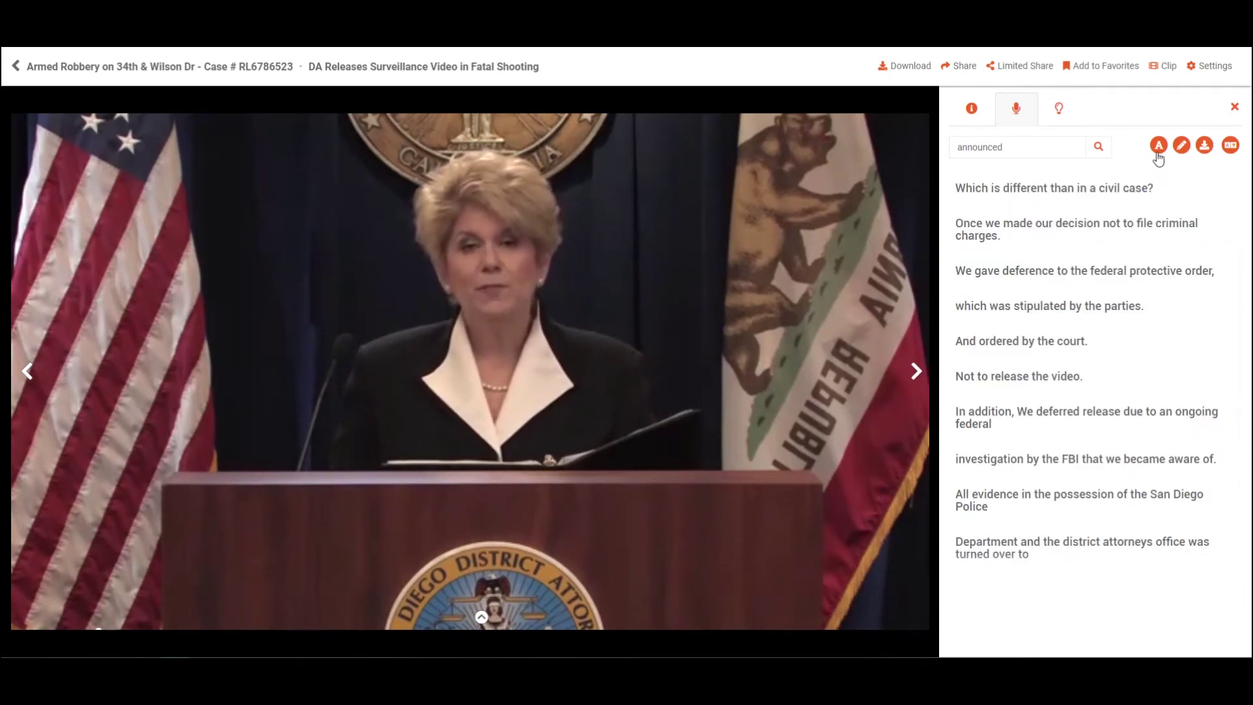
left_click(1158, 157)
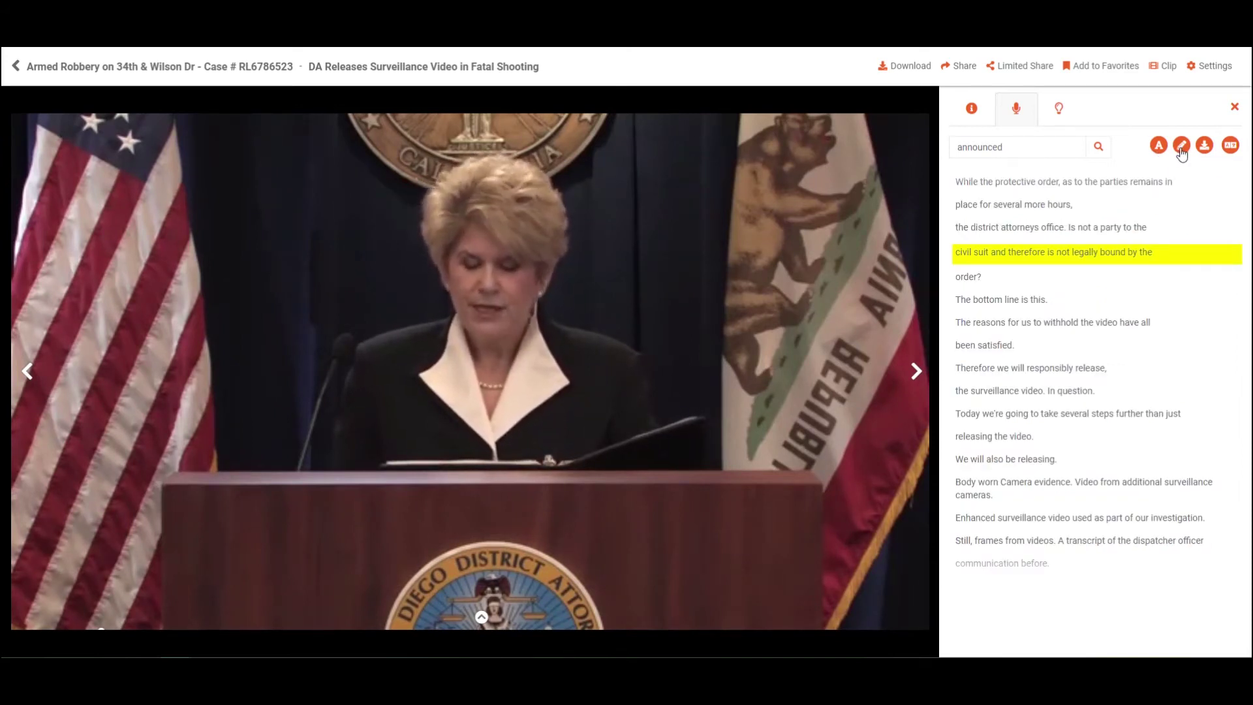
left_click(1181, 146)
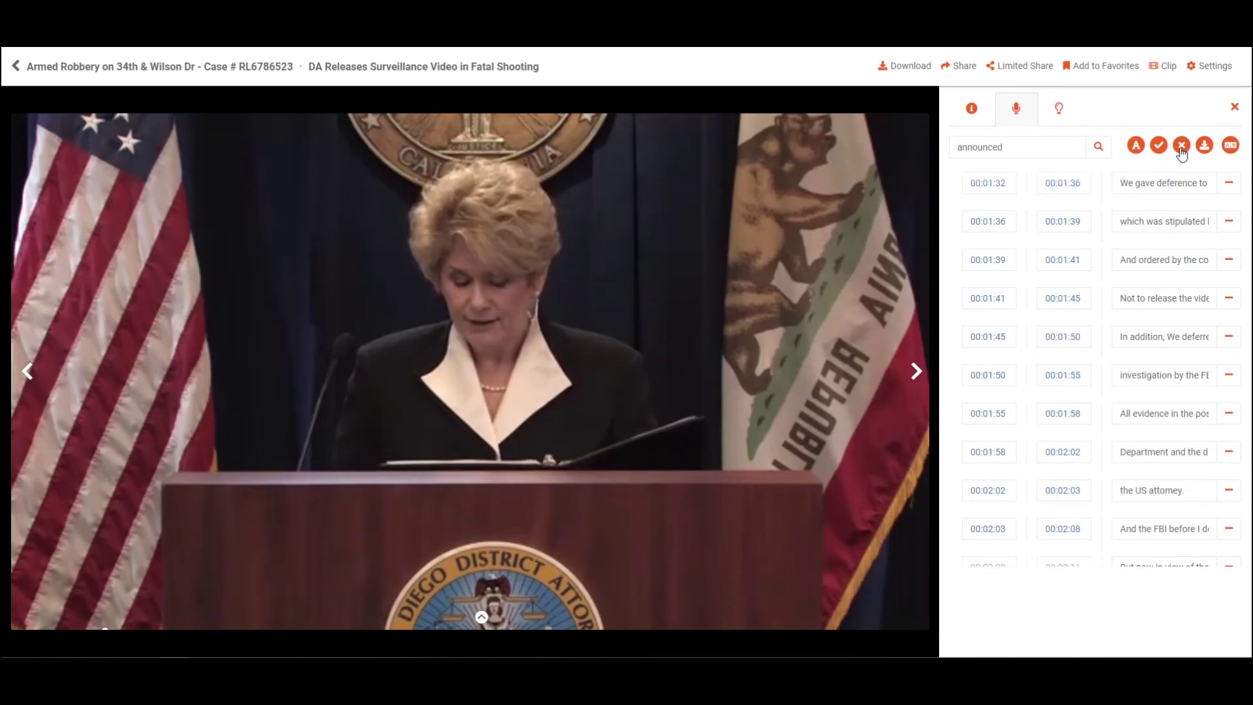
left_click(1181, 145)
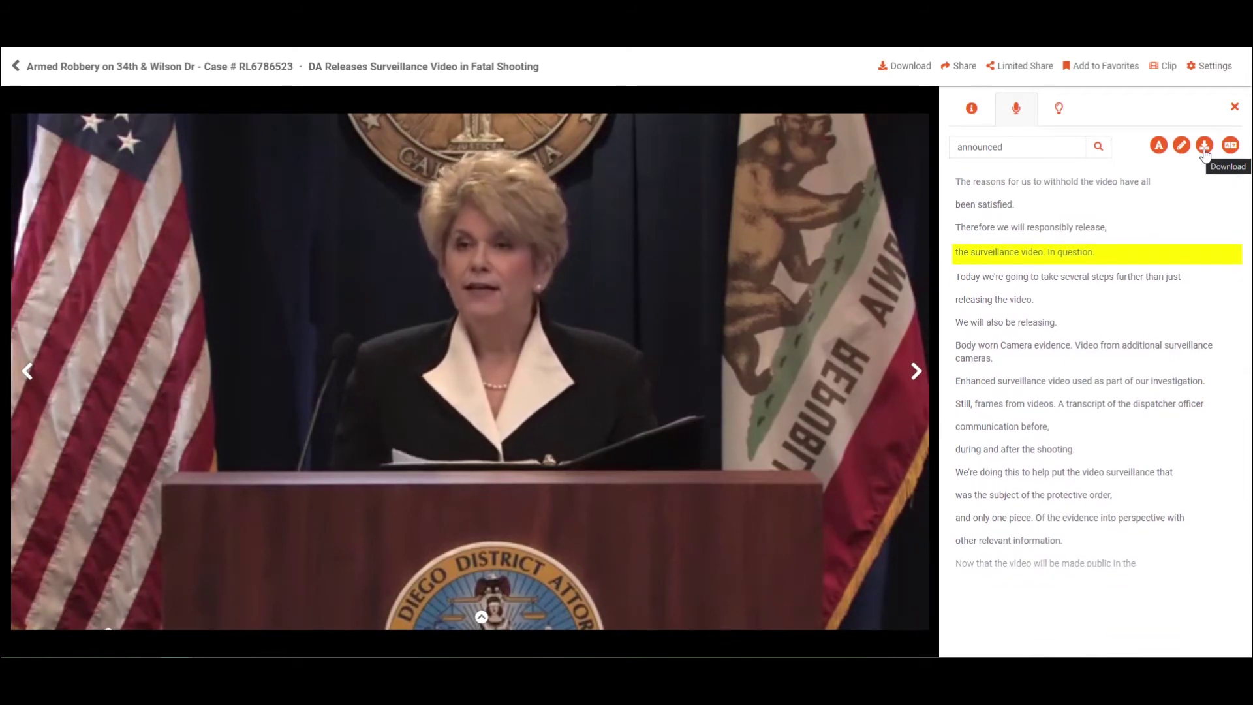
mouse_move(1230, 155)
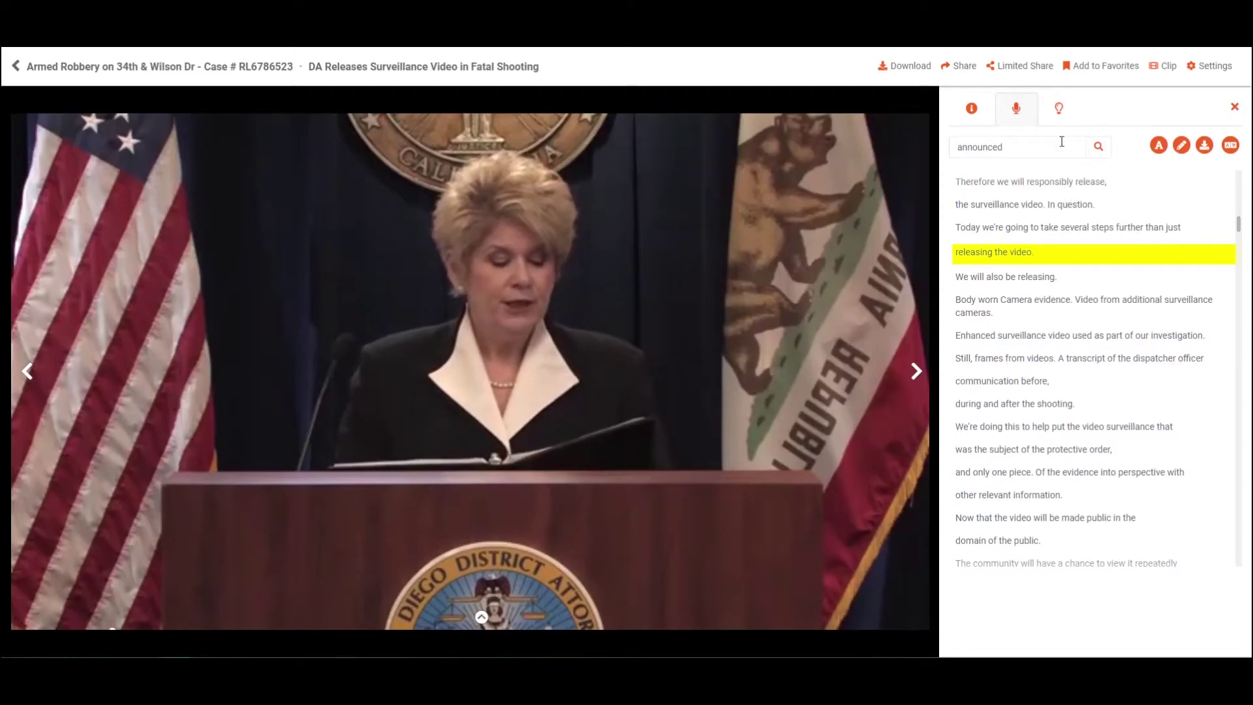
left_click(1061, 121)
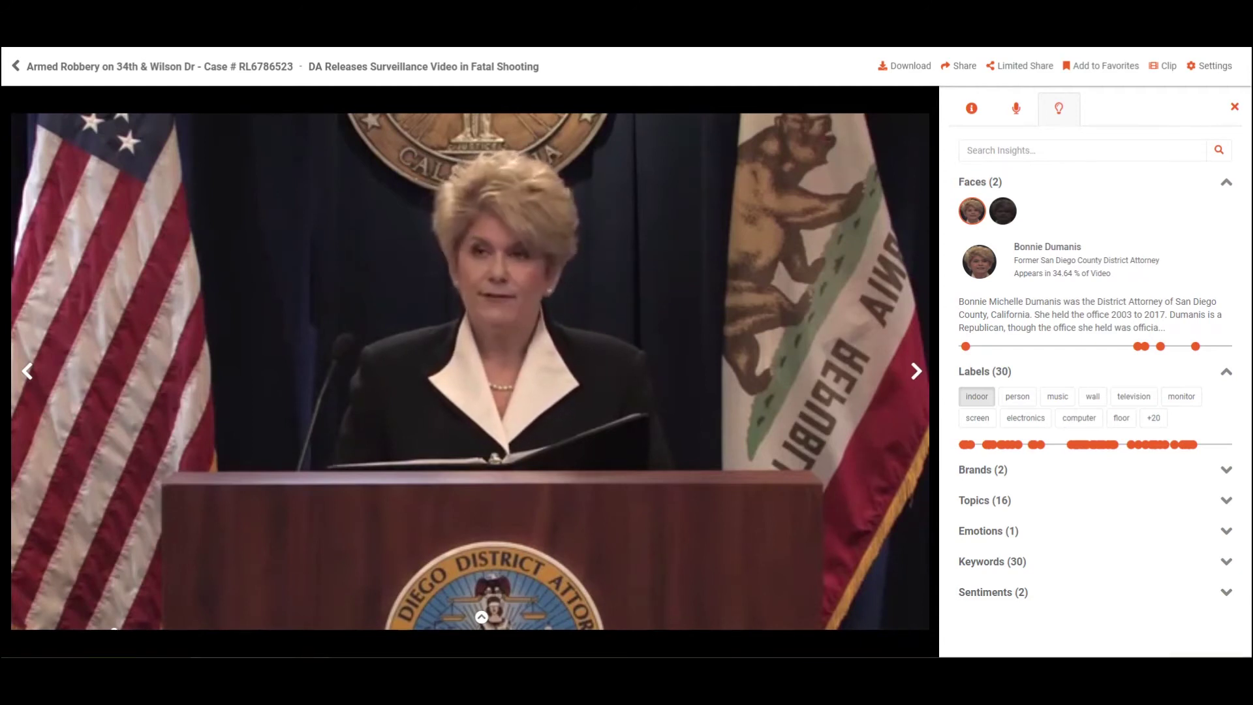
Search insights for 'compute' and play the first computer label occurrence
left_click(1083, 151)
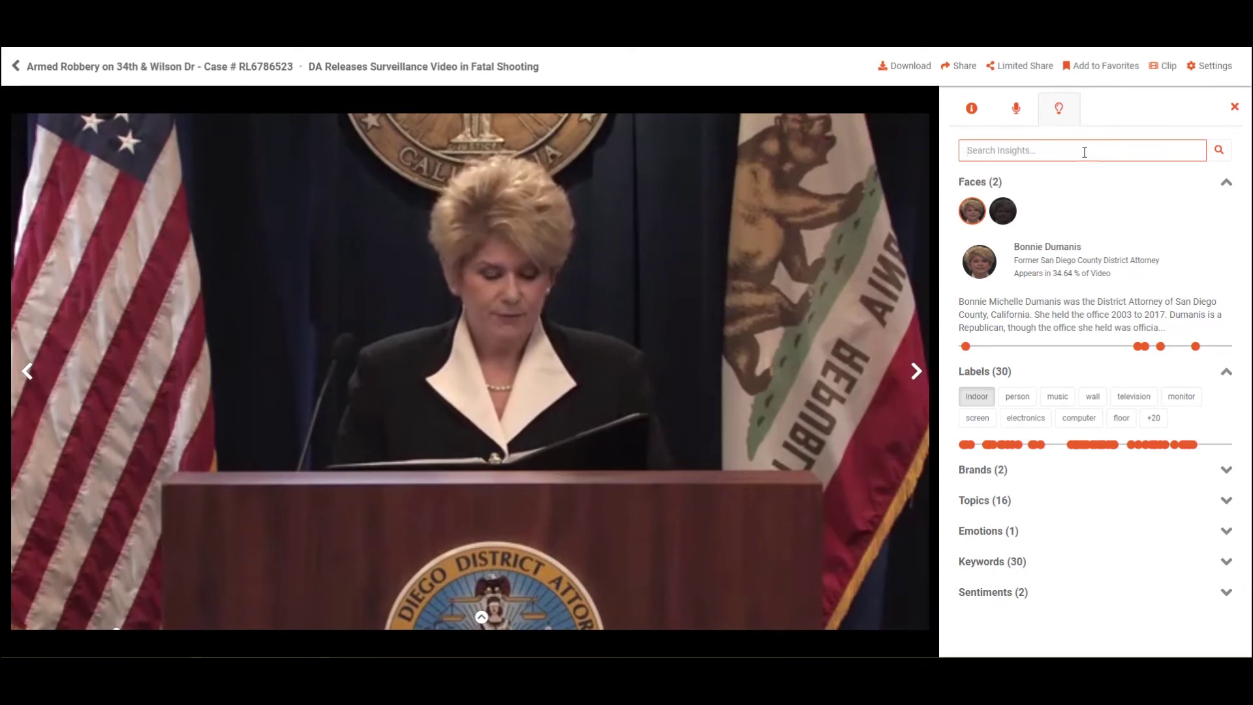
type("computer")
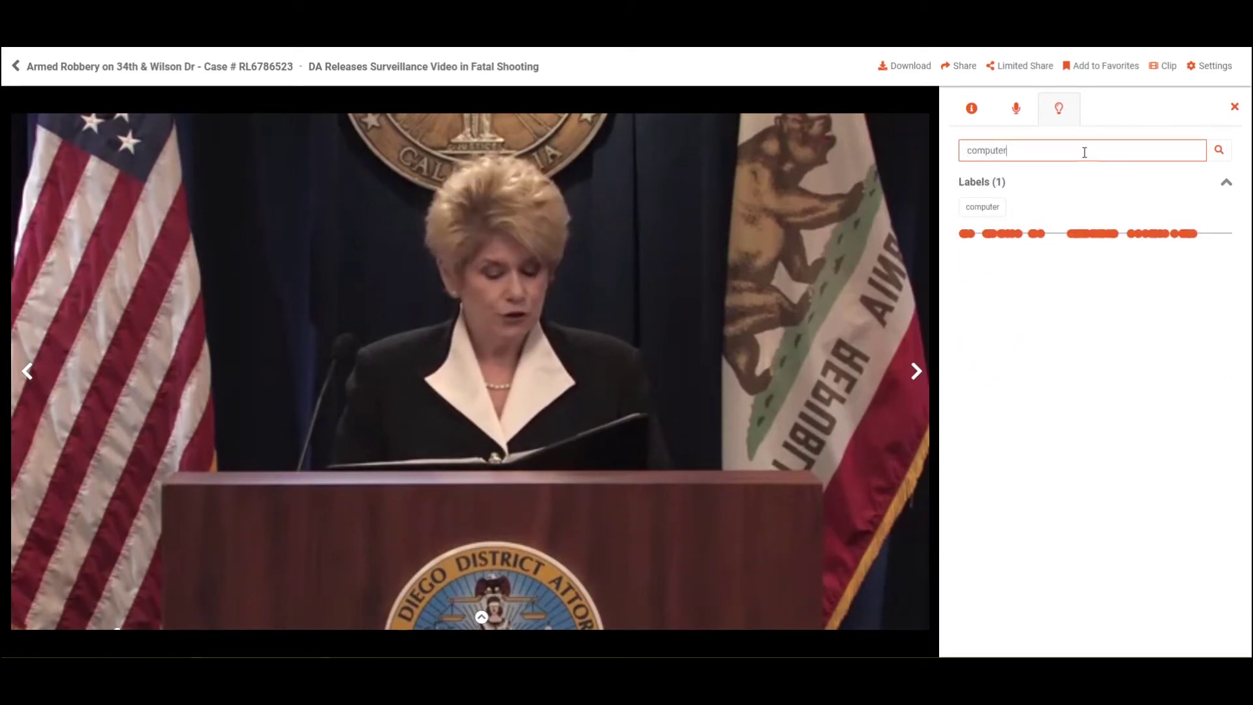
left_click(1000, 207)
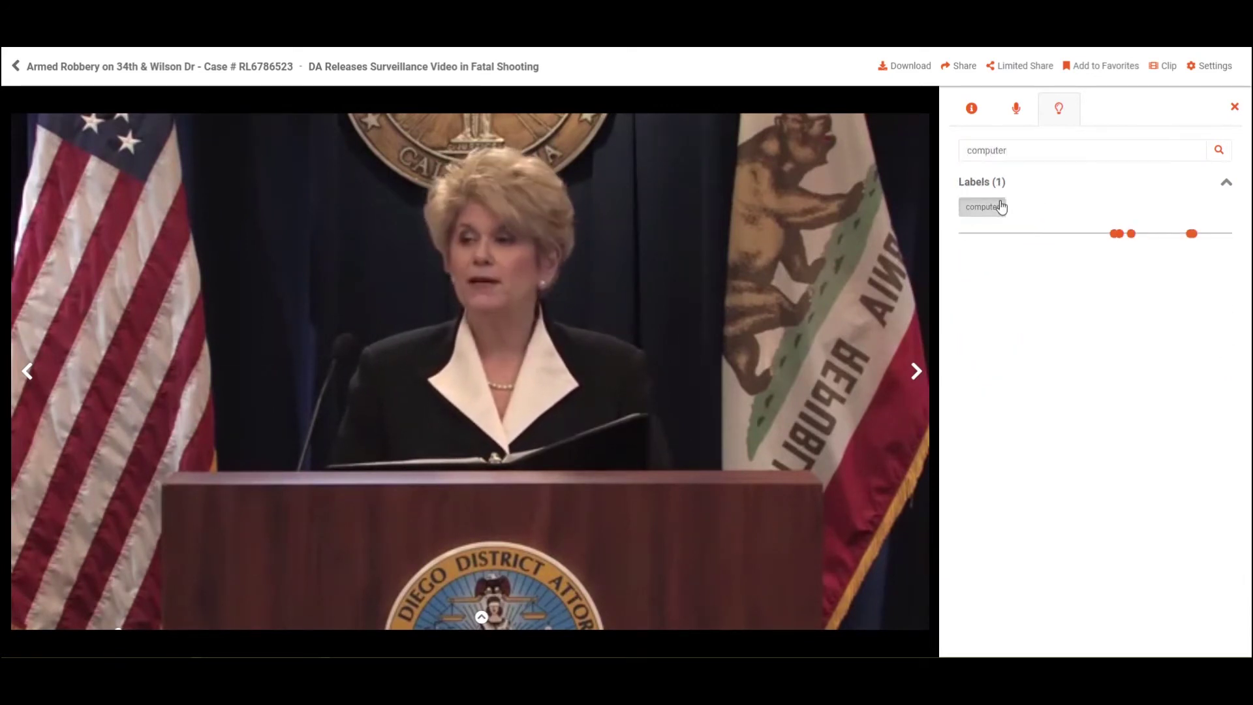
left_click(1115, 234)
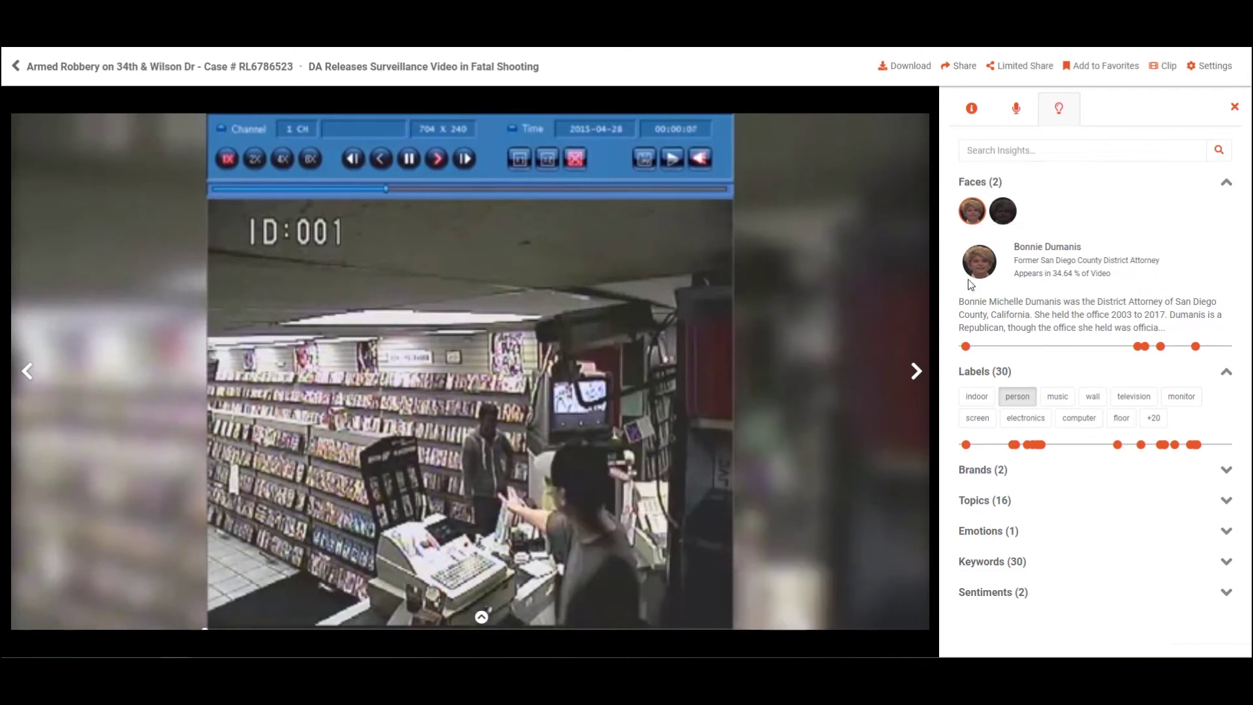
Play the detected face moment and the indoor and person label occurrences
left_click(966, 346)
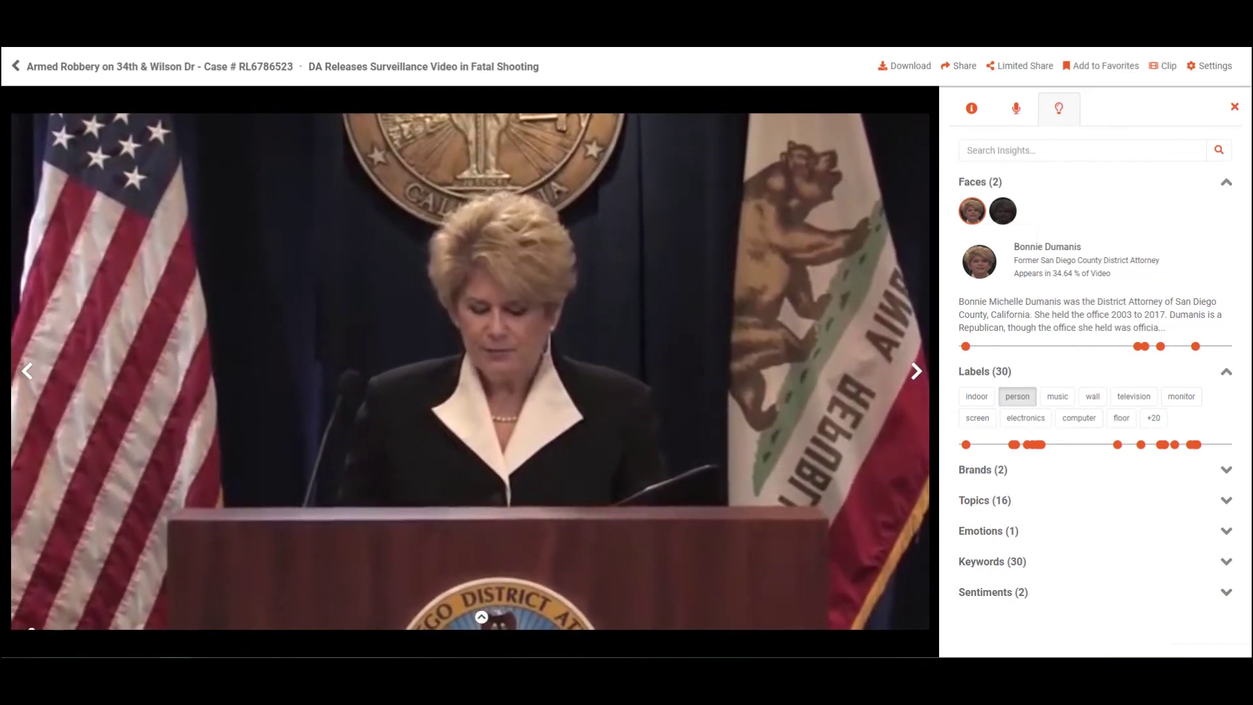
left_click(977, 396)
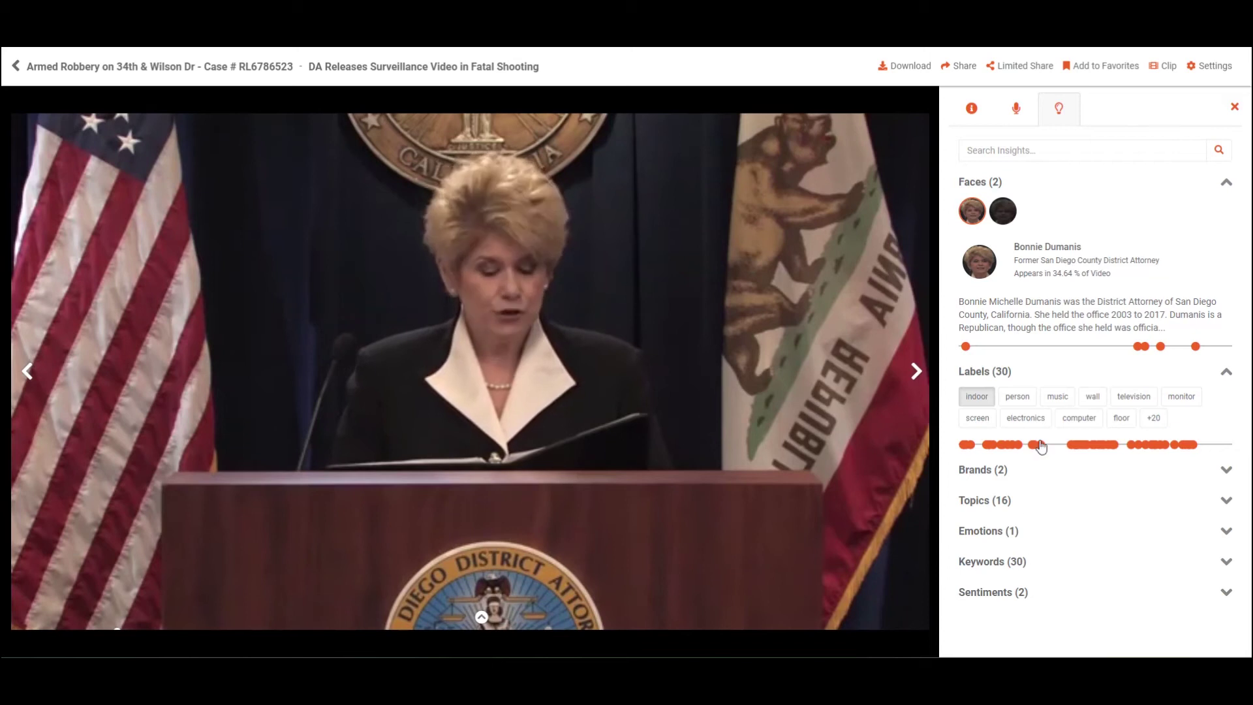
left_click(1018, 397)
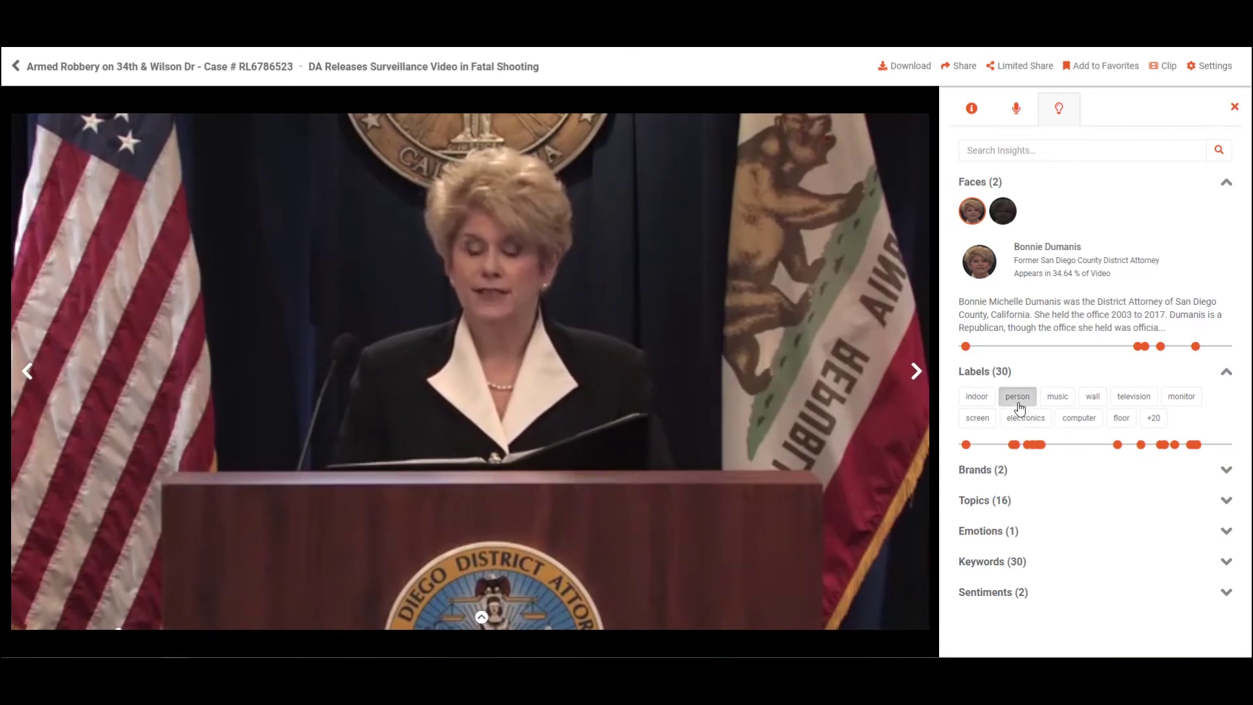
left_click(1015, 446)
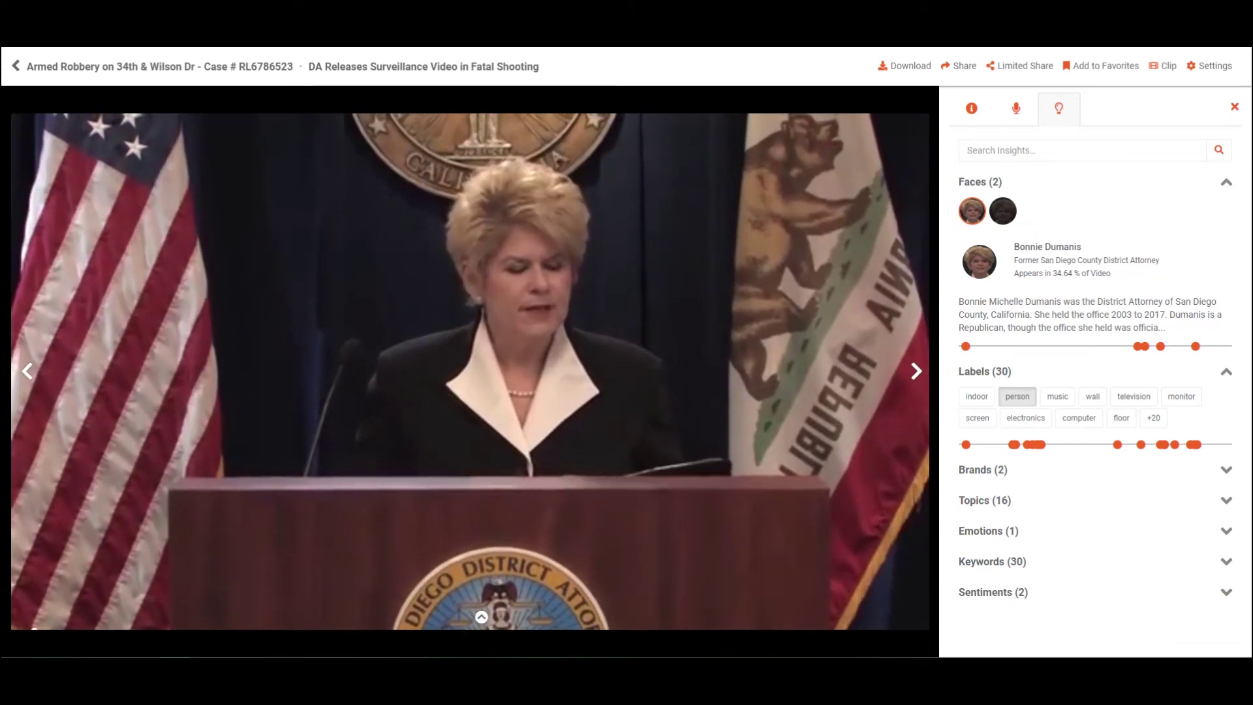
Expand Topics to show where Singles occurs, and expand the detected Emotions
left_click(1036, 504)
left_click(1041, 526)
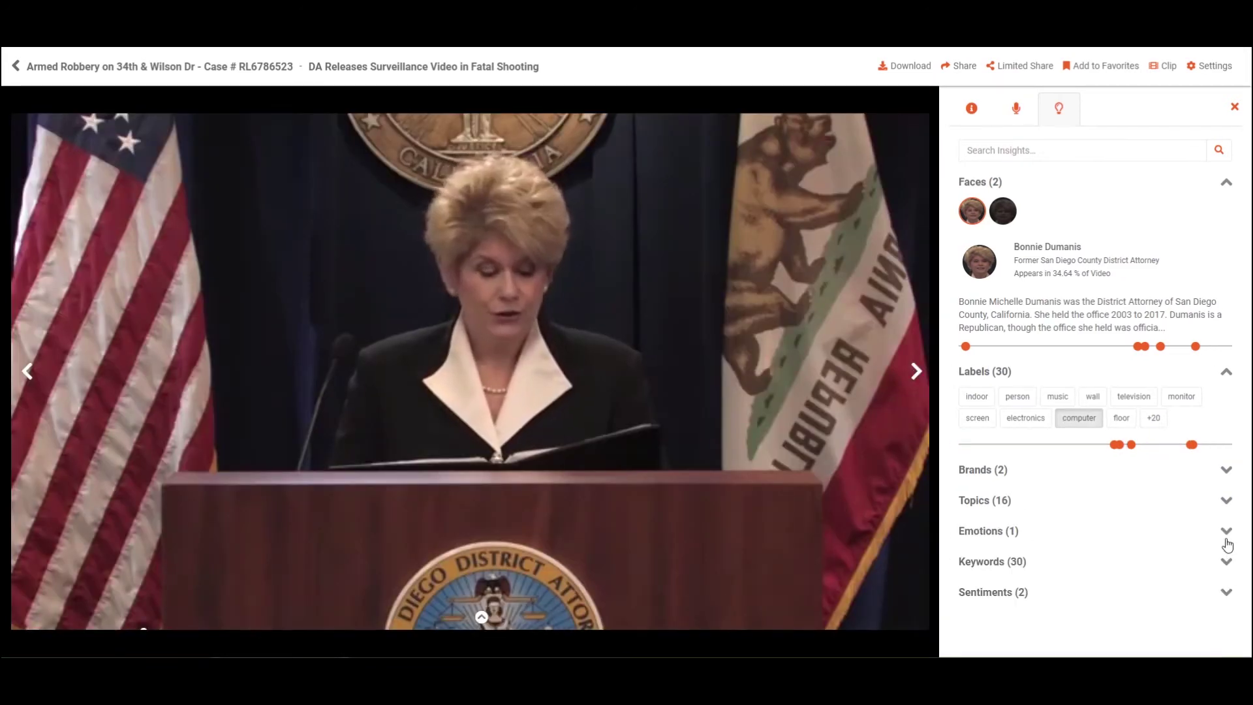
left_click(1227, 539)
scroll(1220, 548, "down", 1)
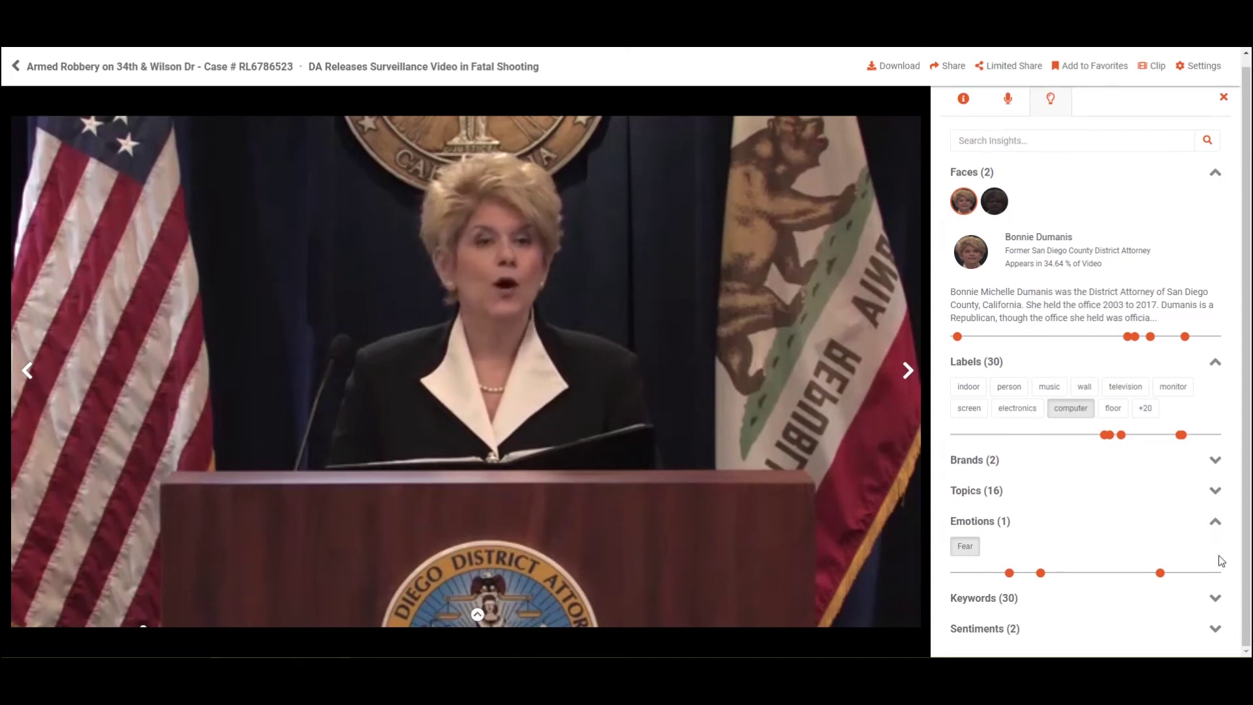
Expand Keywords and Sentiments, and show where the Negative sentiment occurs
left_click(1214, 600)
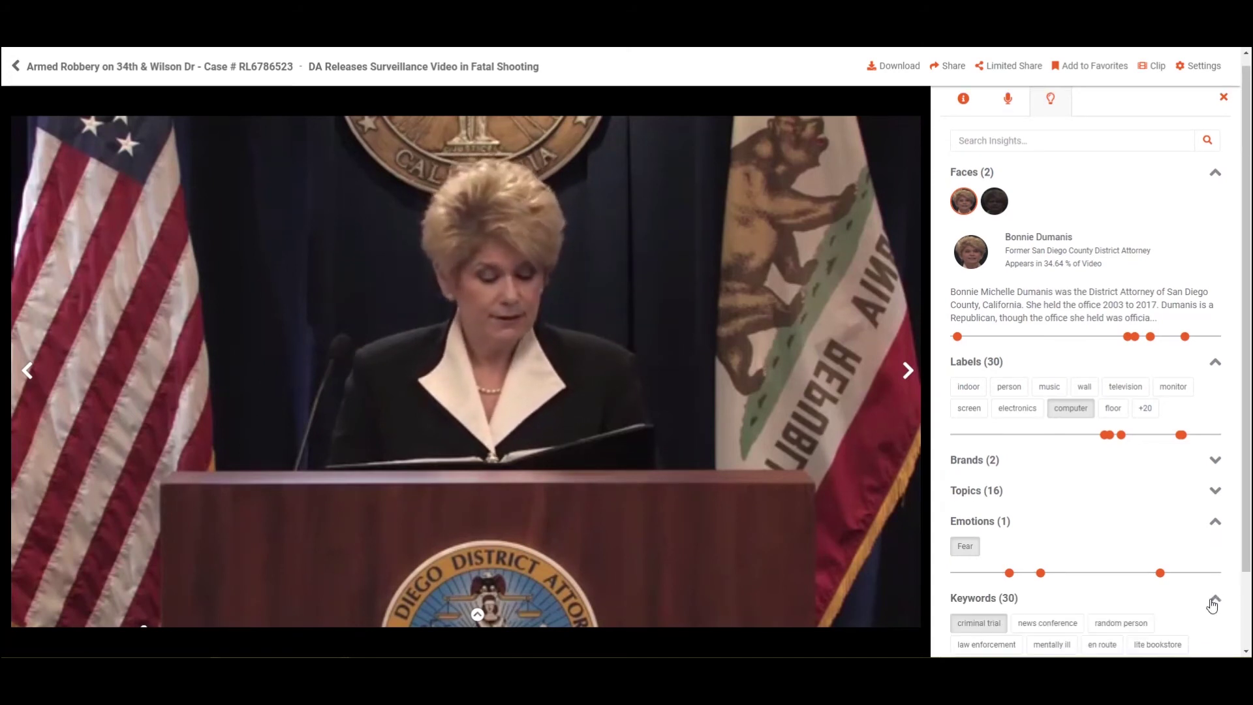
scroll(1209, 620, "down", 3)
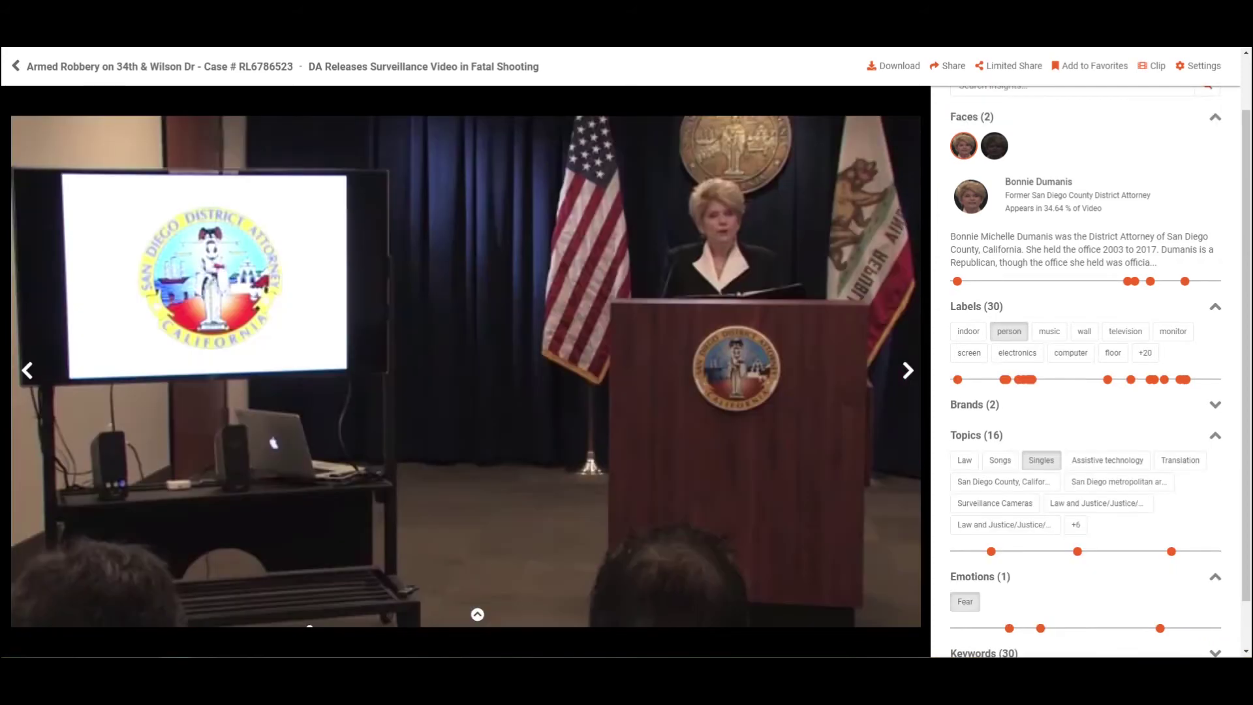
scroll(1063, 561, "down", 1)
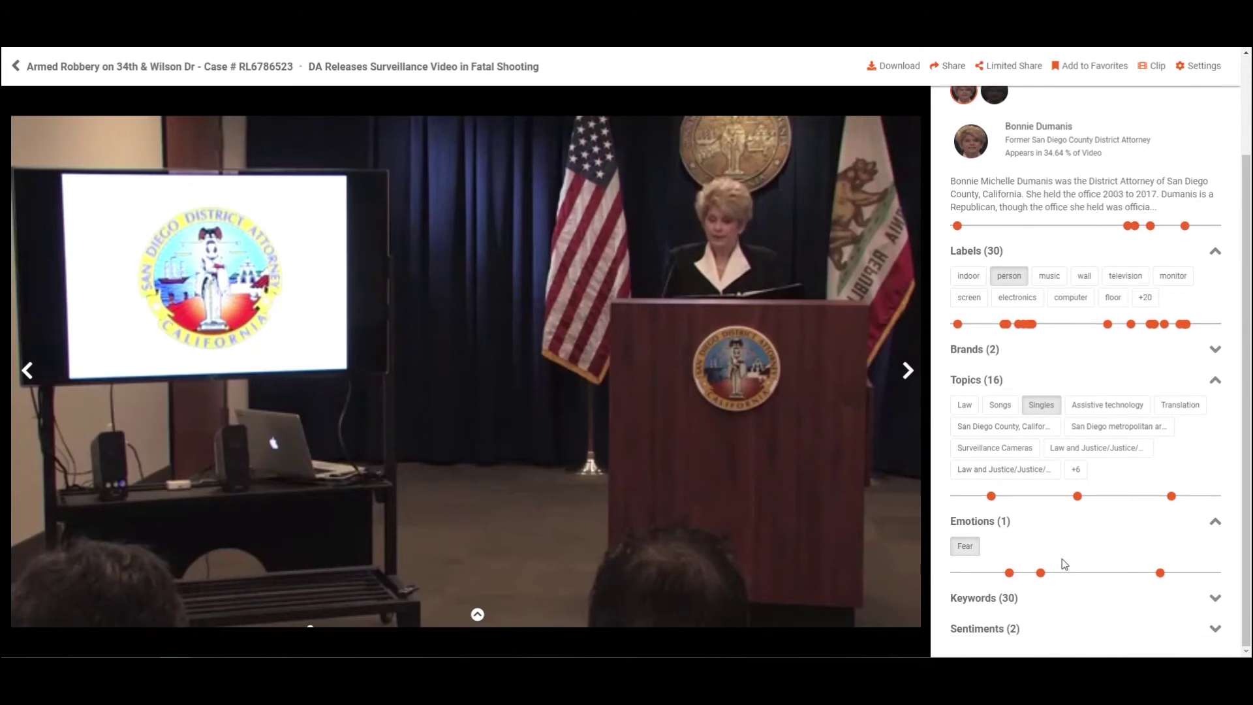
left_click(1069, 630)
scroll(1068, 633, "down", 1)
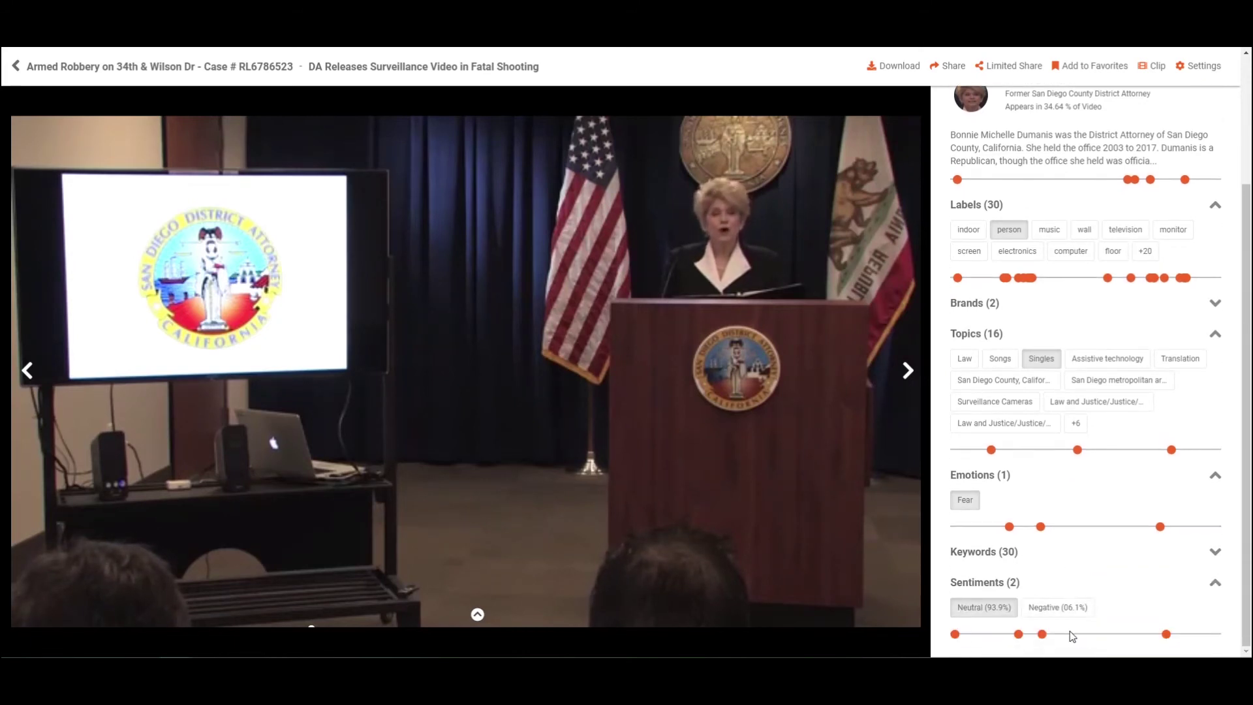
left_click(1070, 610)
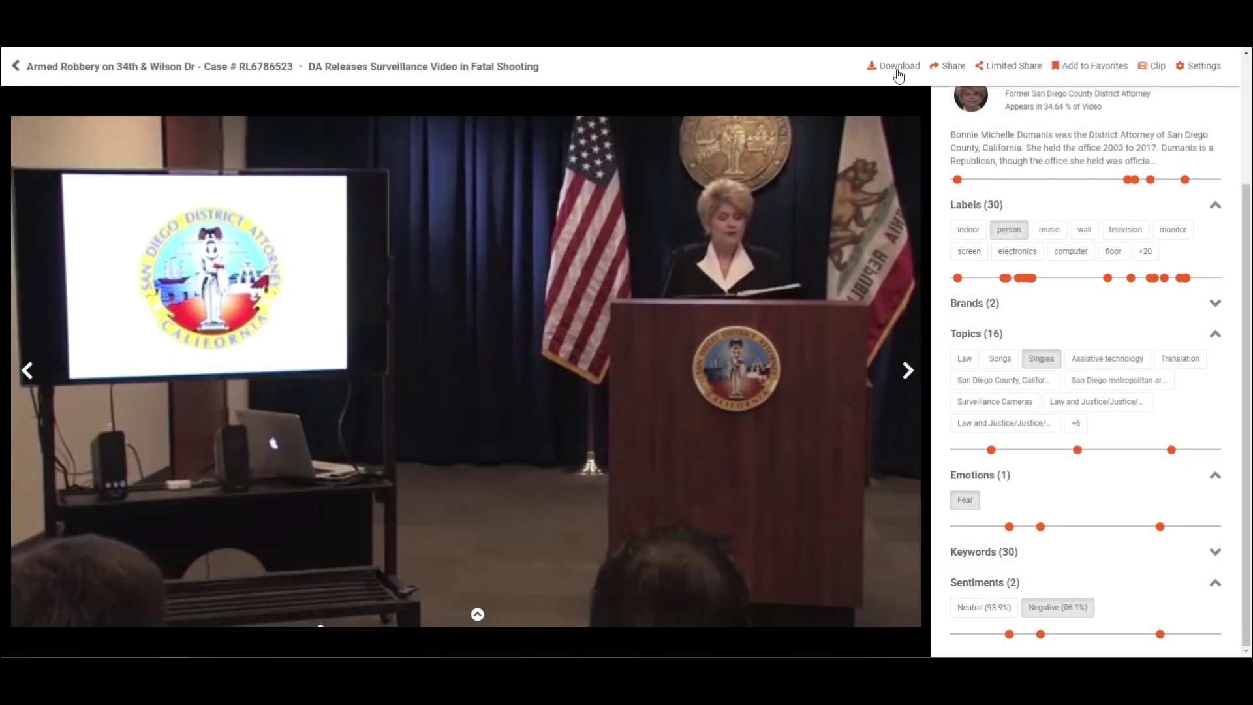
Download the video, then review the Share and Limited Share dialogs and close both unused
left_click(895, 68)
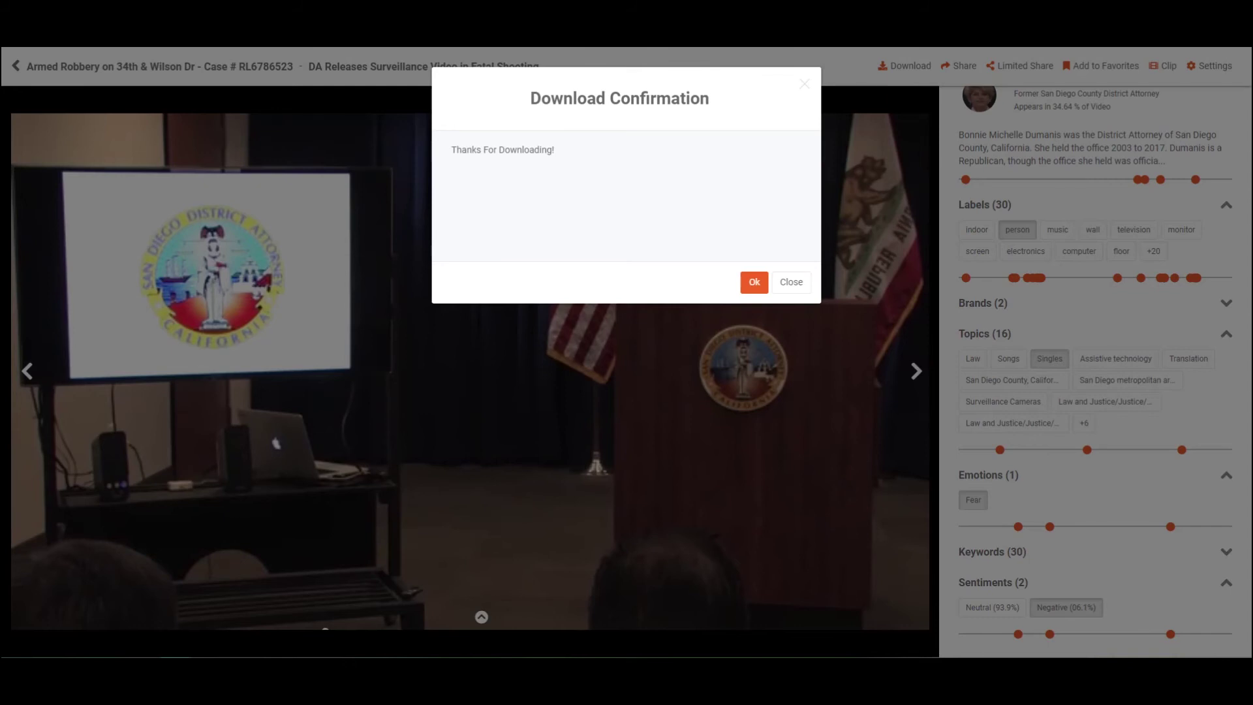
left_click(942, 158)
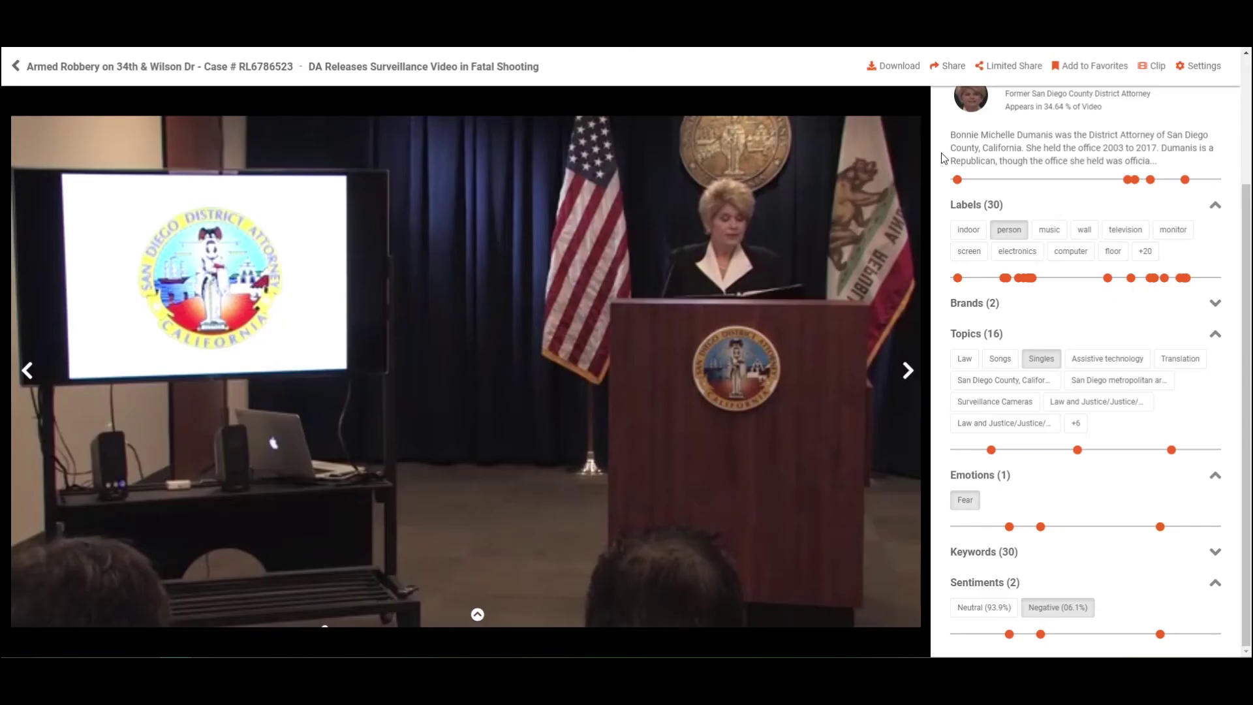
left_click(951, 68)
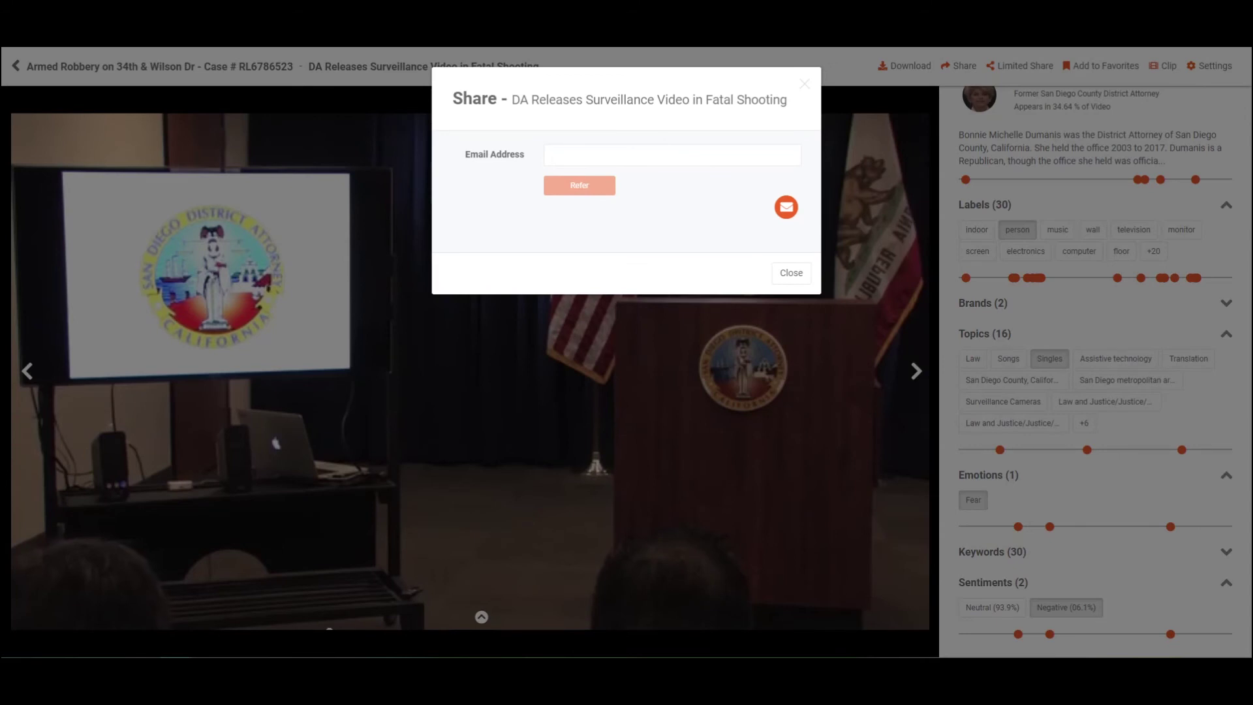
left_click(791, 272)
left_click(1020, 65)
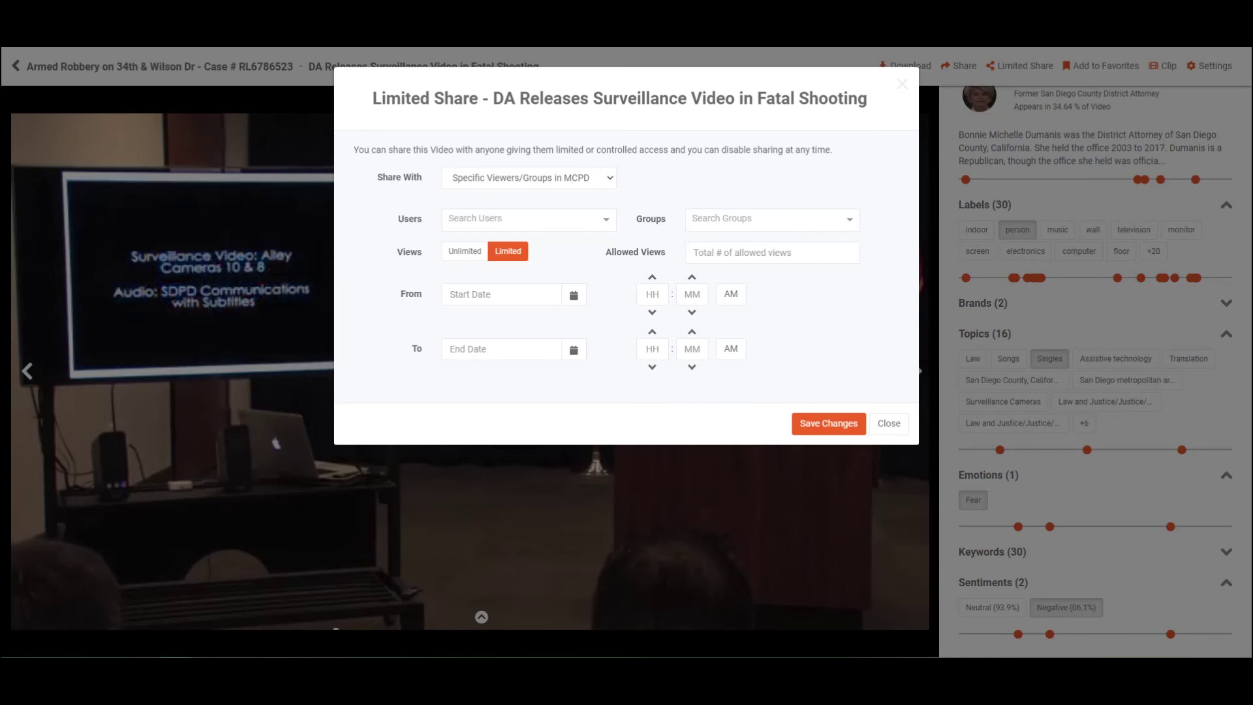
left_click(1089, 90)
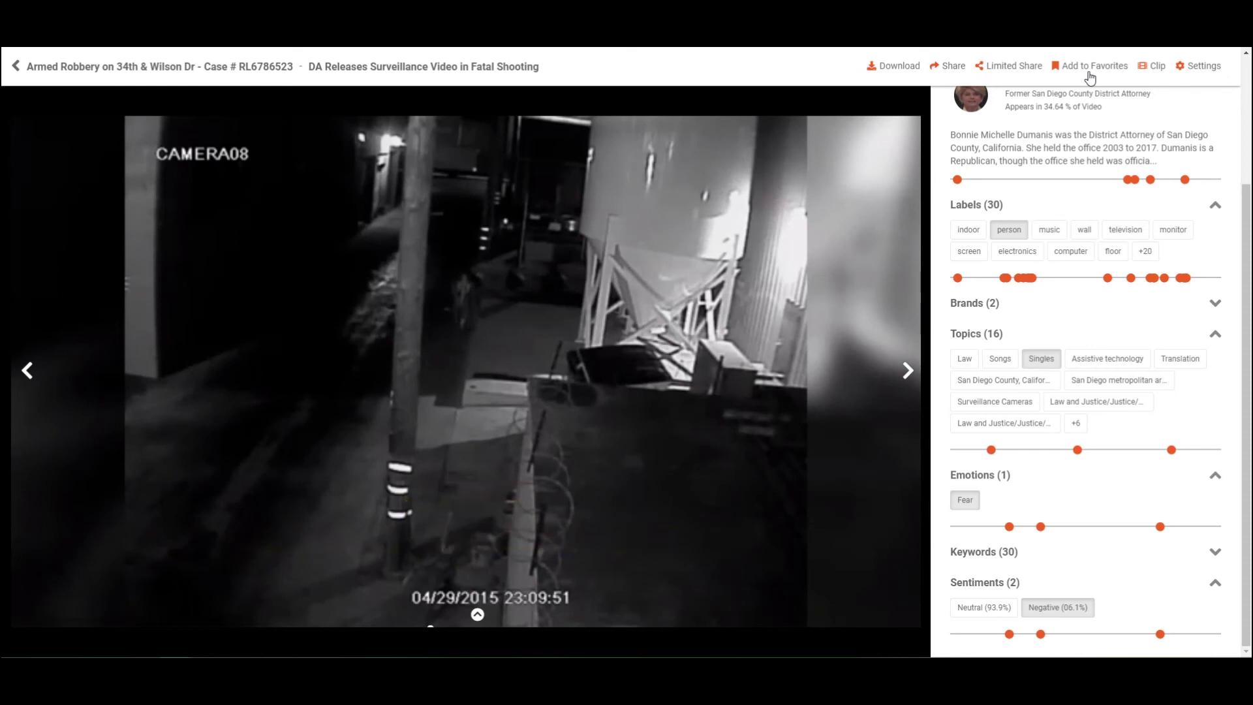
In the clip editor, drag the start handle later and the end handle earlier
left_click(1152, 67)
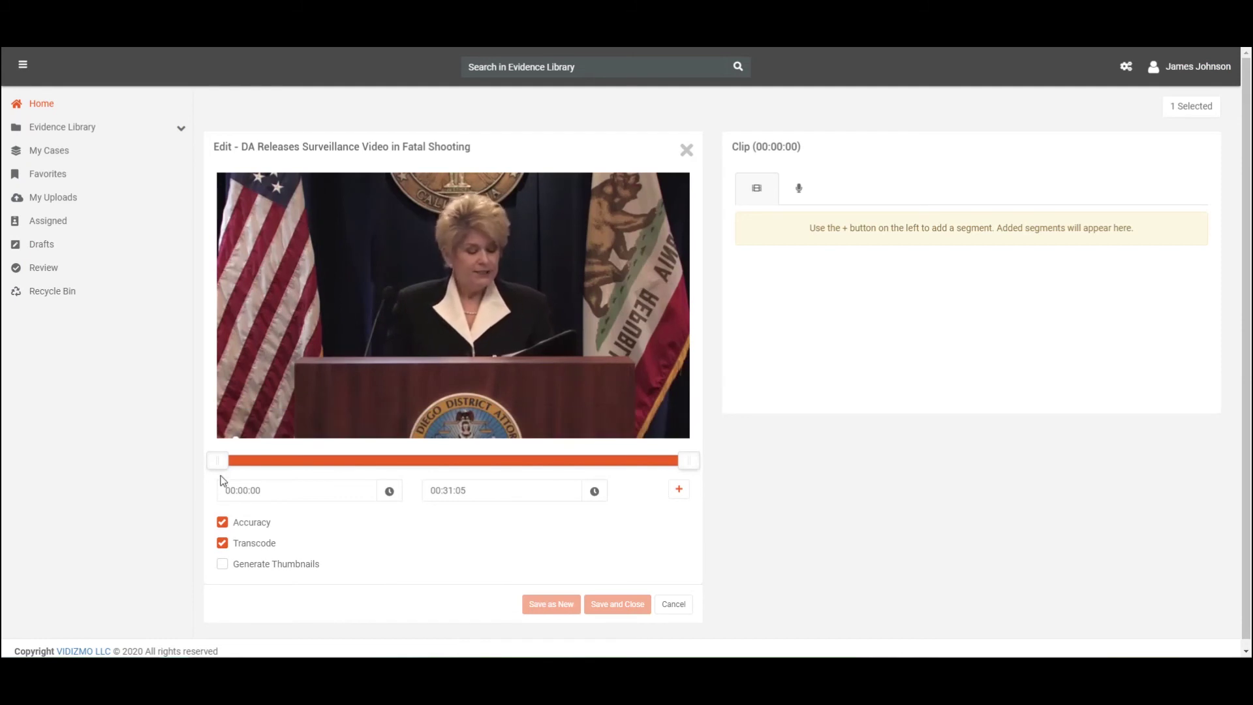
left_click_drag(222, 465, 378, 471)
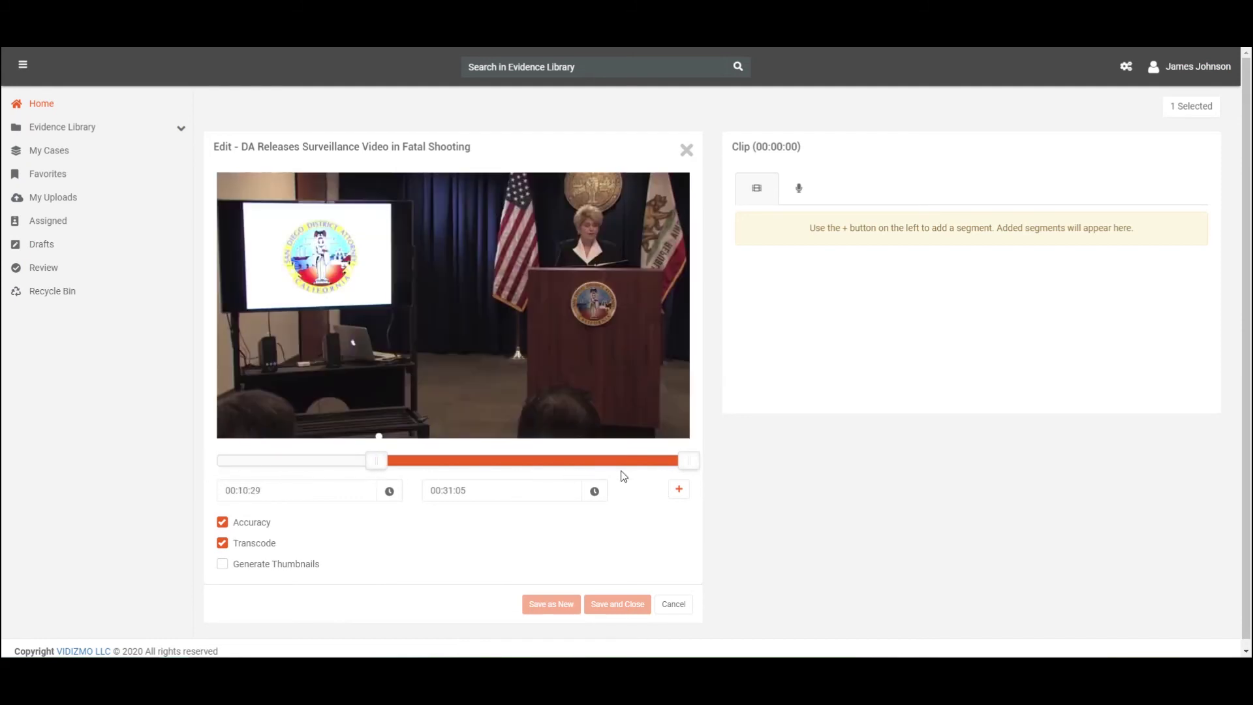
left_click_drag(687, 464, 502, 461)
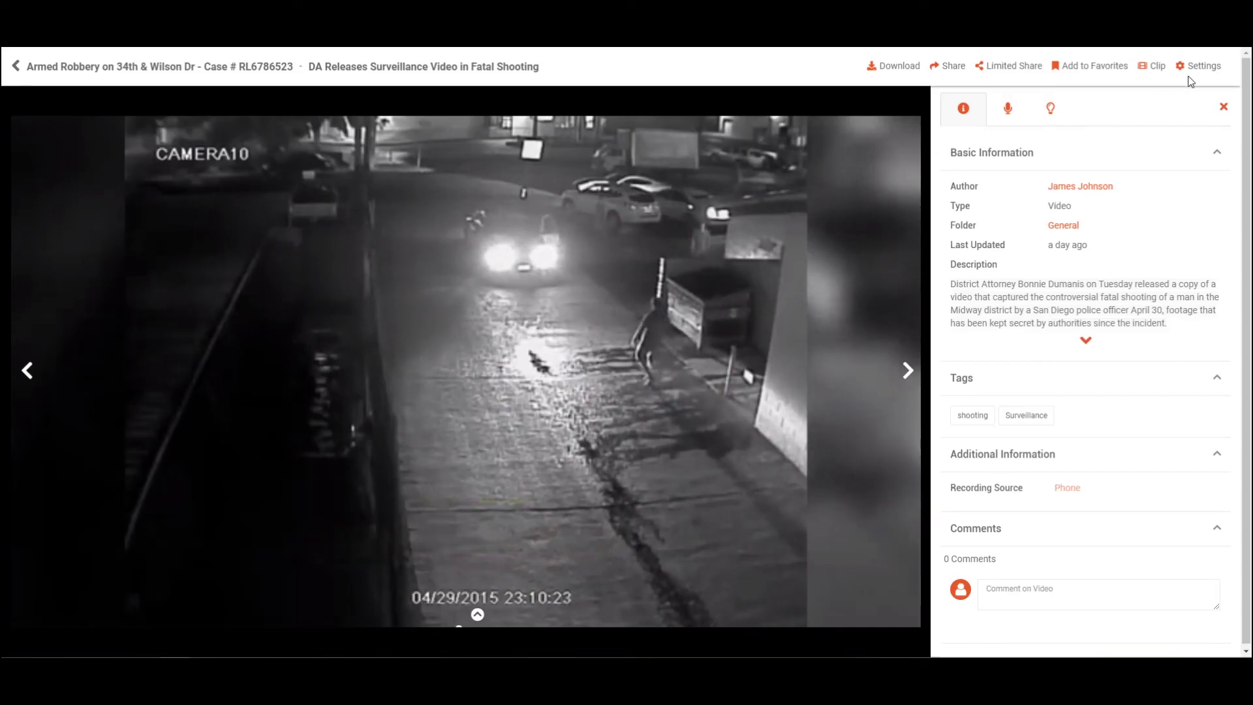
left_click(1192, 73)
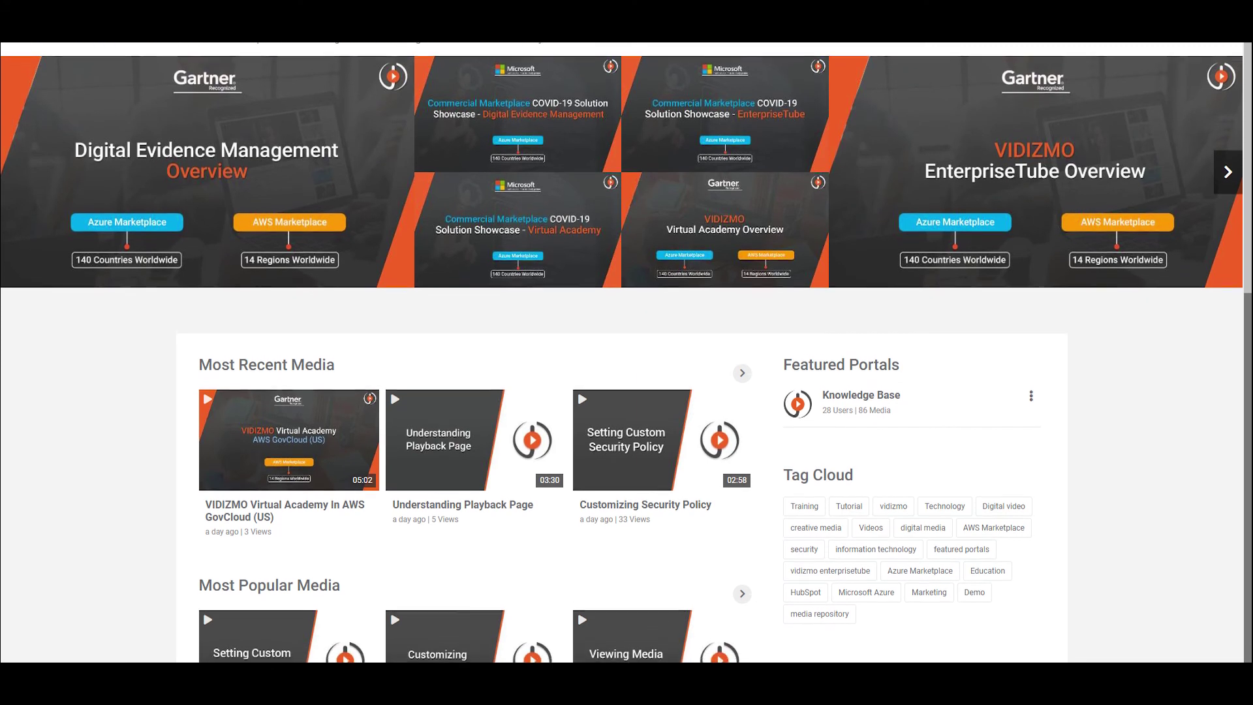
Scroll the portal home page past Most Recent and Most Popular to Most Viewed Media
scroll(626, 353, "down", 2)
scroll(627, 352, "down", 3)
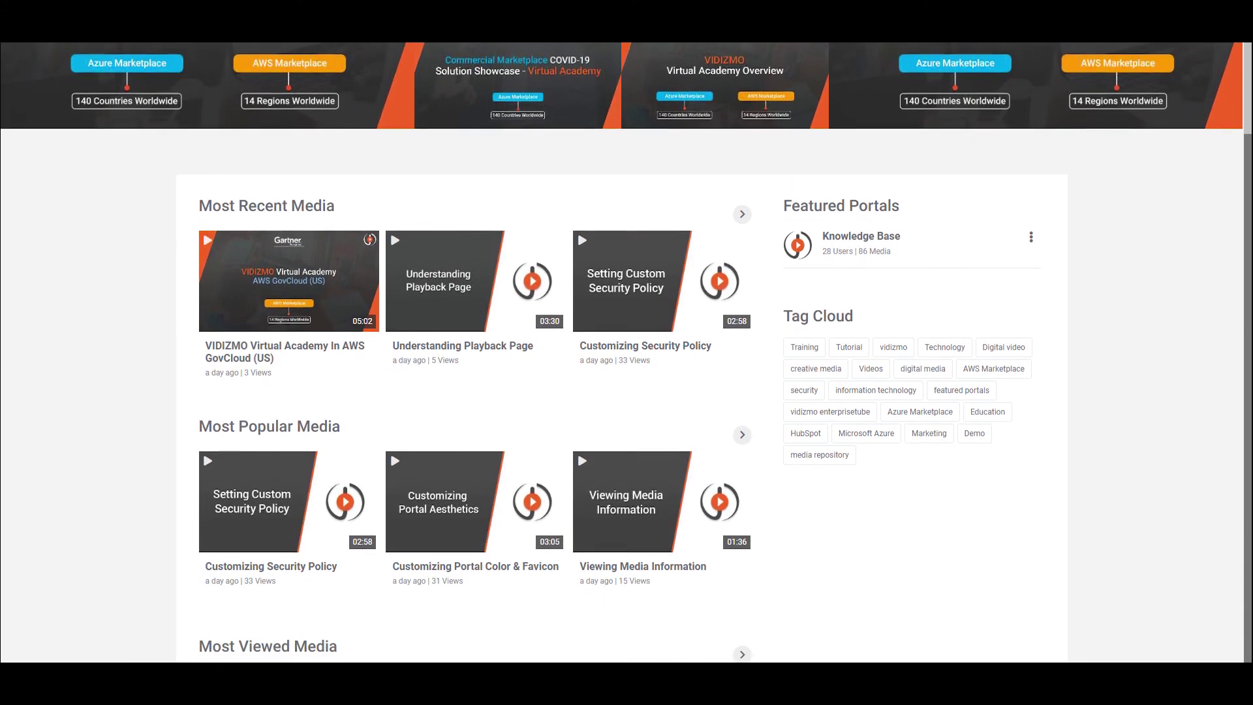
scroll(626, 352, "down", 2)
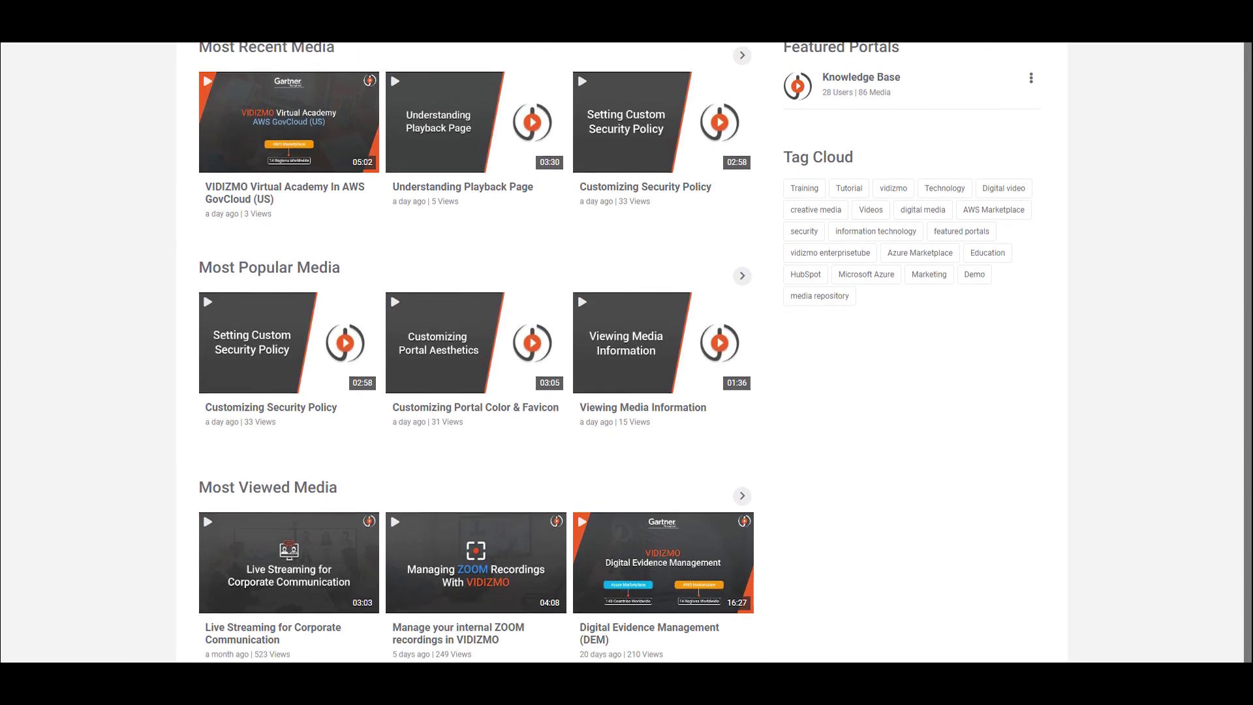